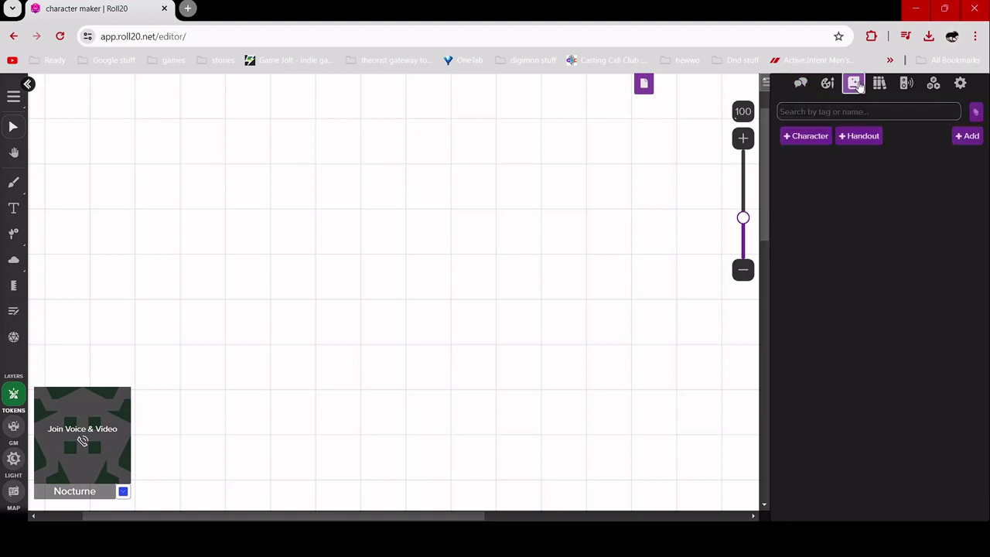
Create a new character with its default details, save it, and start building it with the Charactermancer
{"action": "left_click", "coordinate": [791, 143]}
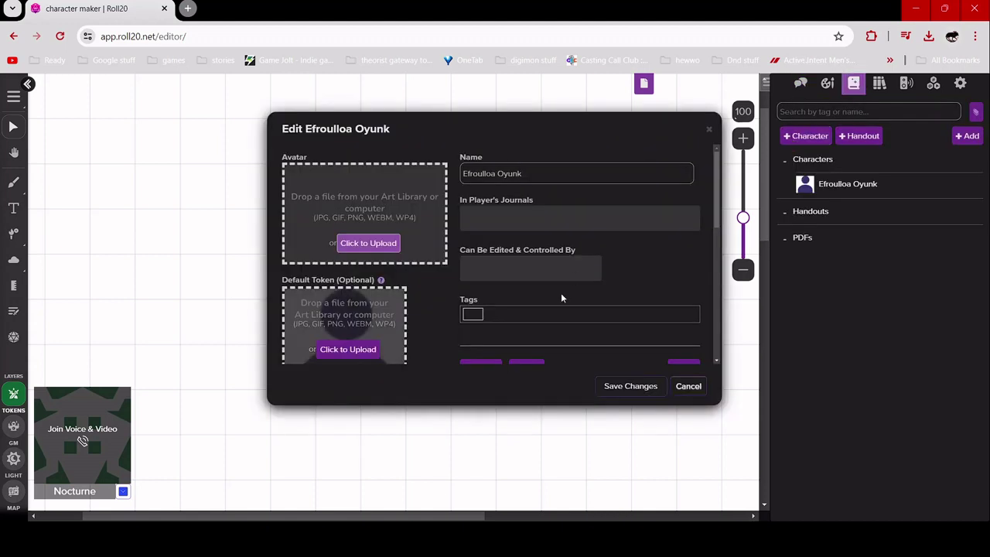
{"action": "left_click", "coordinate": [627, 390]}
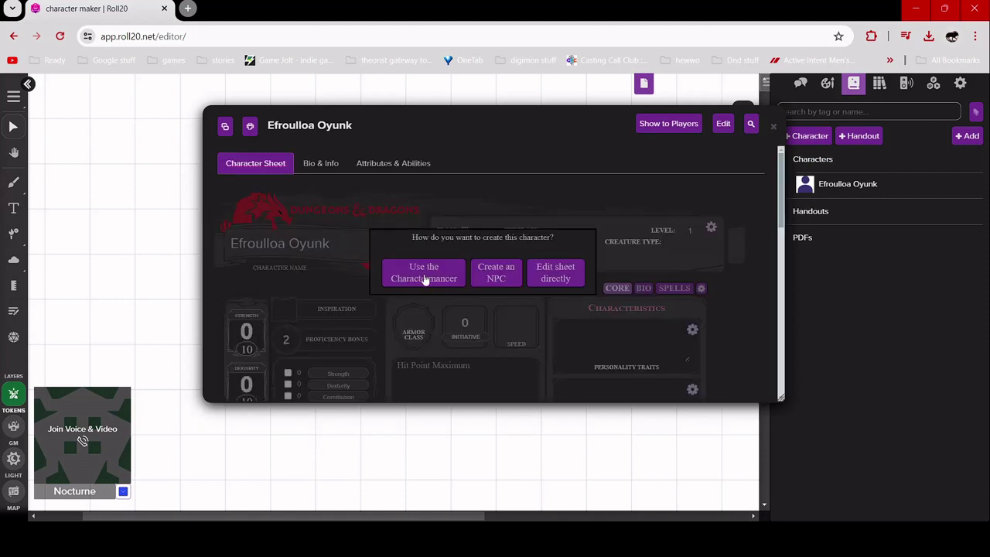
{"action": "left_click", "coordinate": [425, 280]}
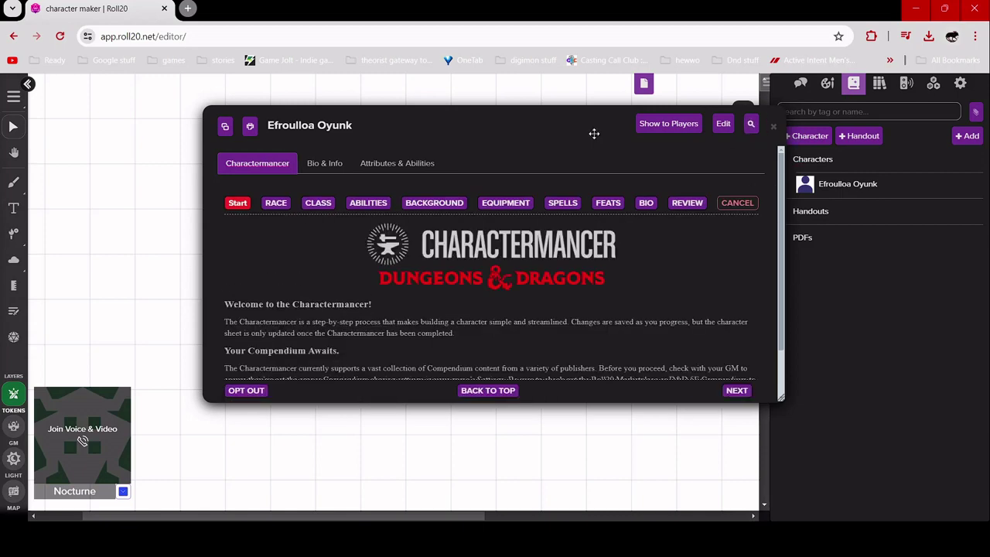
Reposition and enlarge the character window, and continue from the Charactermancer's welcome page to the race selection
{"action": "left_click_drag", "start_coordinate": [596, 133], "coordinate": [511, 99]}
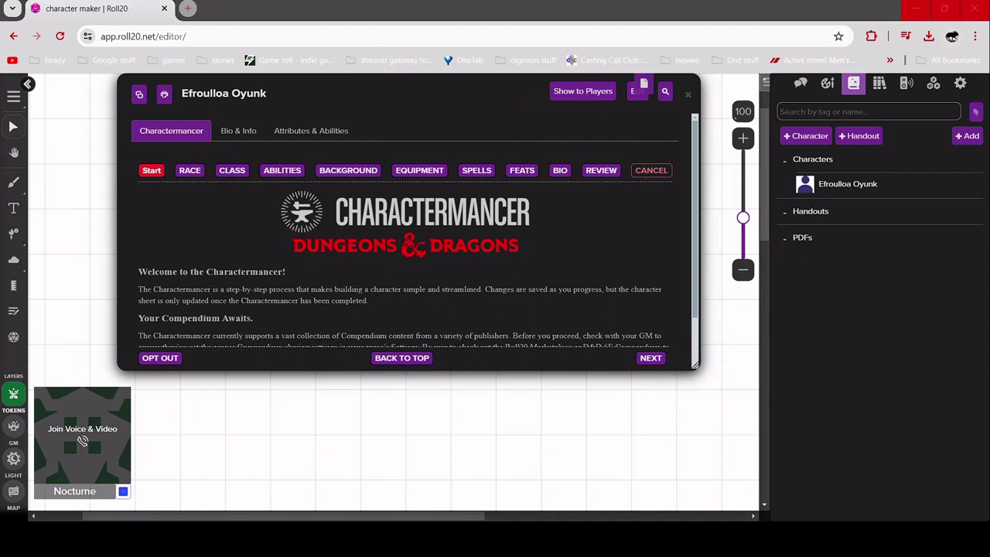
{"action": "left_click", "coordinate": [693, 360]}
{"action": "left_click_drag", "start_coordinate": [695, 366], "coordinate": [744, 464]}
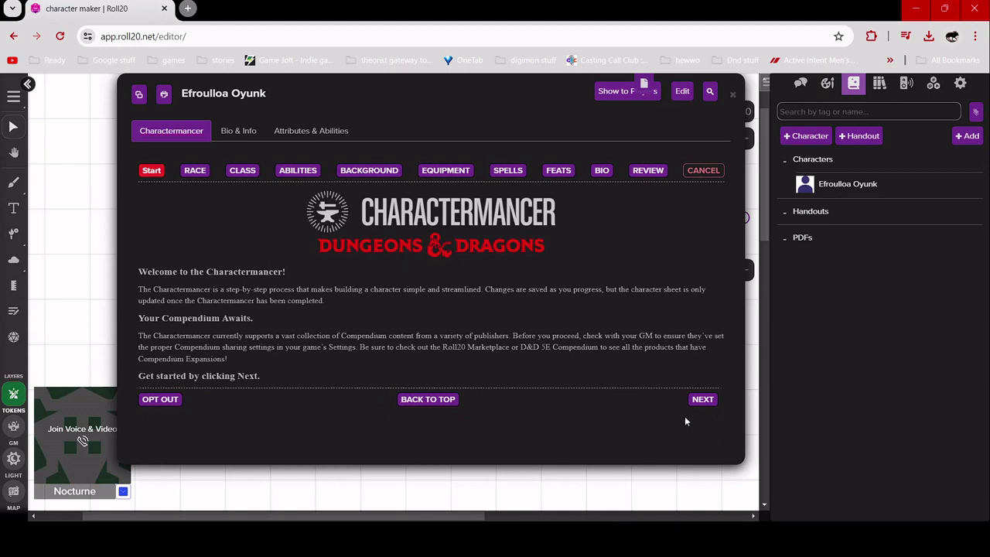
{"action": "left_click", "coordinate": [705, 399]}
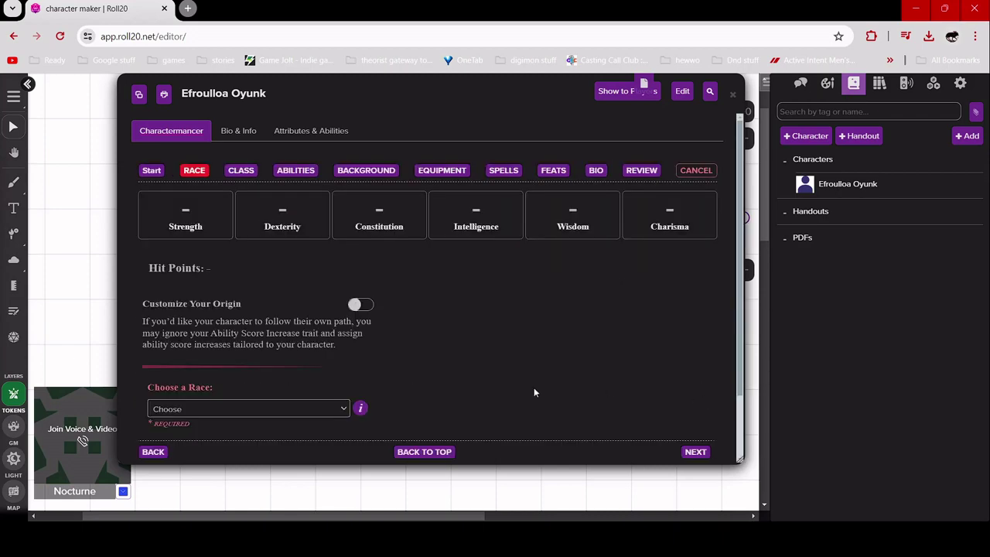
Choose Human (PHB) as the character's race and set the alignment to Neutral
{"action": "scroll", "coordinate": [350, 370], "scroll_direction": "down", "scroll_amount": 1}
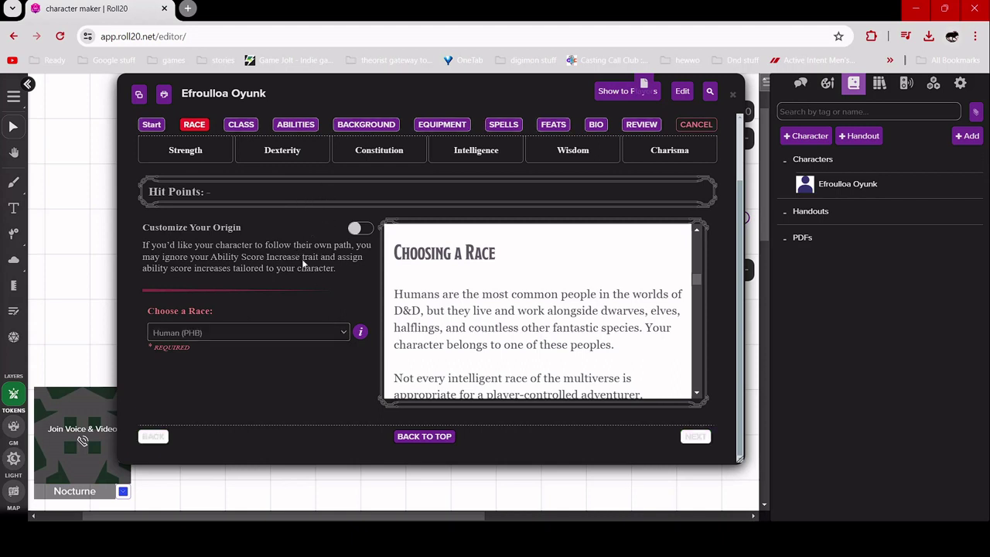
{"action": "scroll", "coordinate": [309, 277], "scroll_direction": "down", "scroll_amount": 1}
{"action": "scroll", "coordinate": [317, 331], "scroll_direction": "down", "scroll_amount": 2}
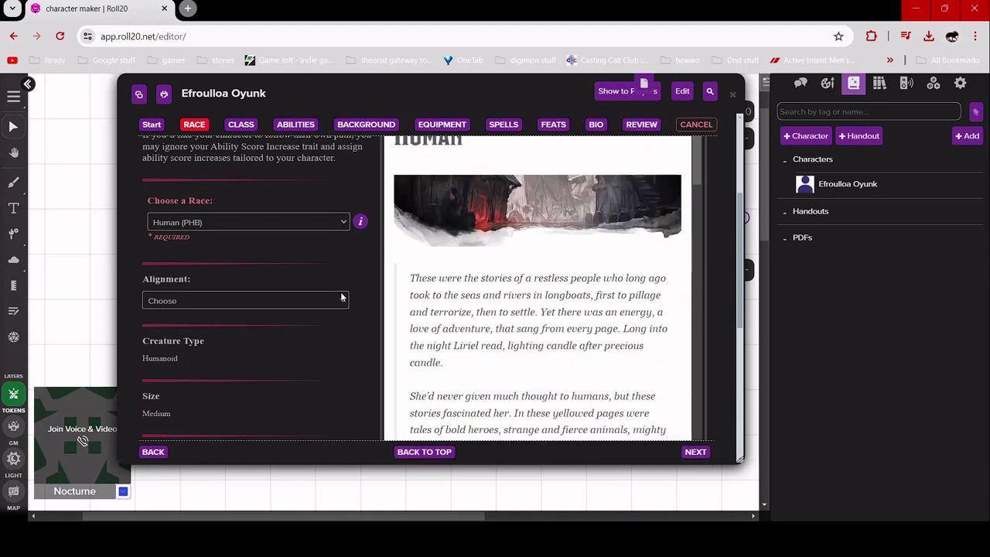
{"action": "left_click", "coordinate": [323, 304]}
{"action": "left_click", "coordinate": [294, 373]}
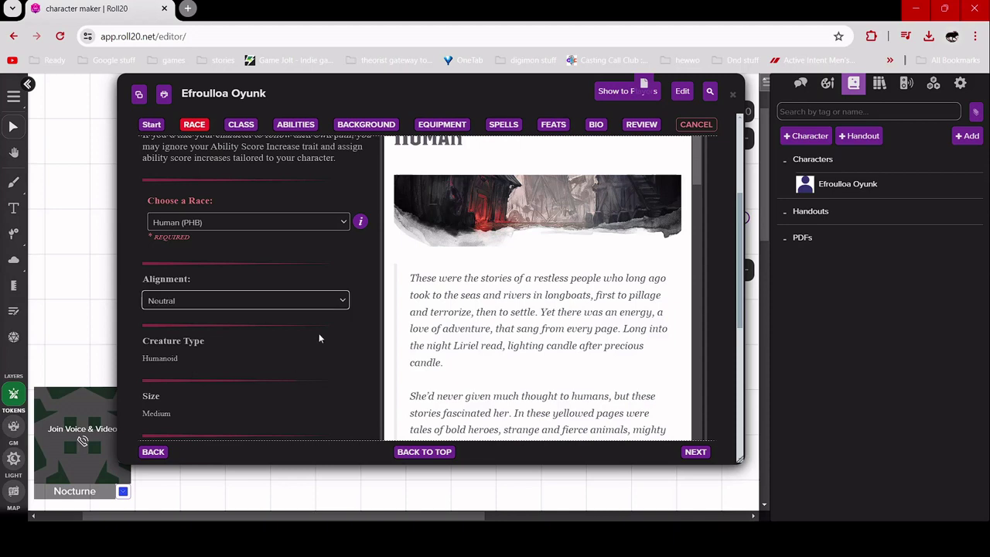
Choose Elvish (PHB) as the extra language proficiency and Variant Human (PHB) as the subrace
{"action": "scroll", "coordinate": [317, 330], "scroll_direction": "down", "scroll_amount": 3}
{"action": "scroll", "coordinate": [317, 331], "scroll_direction": "down", "scroll_amount": 2}
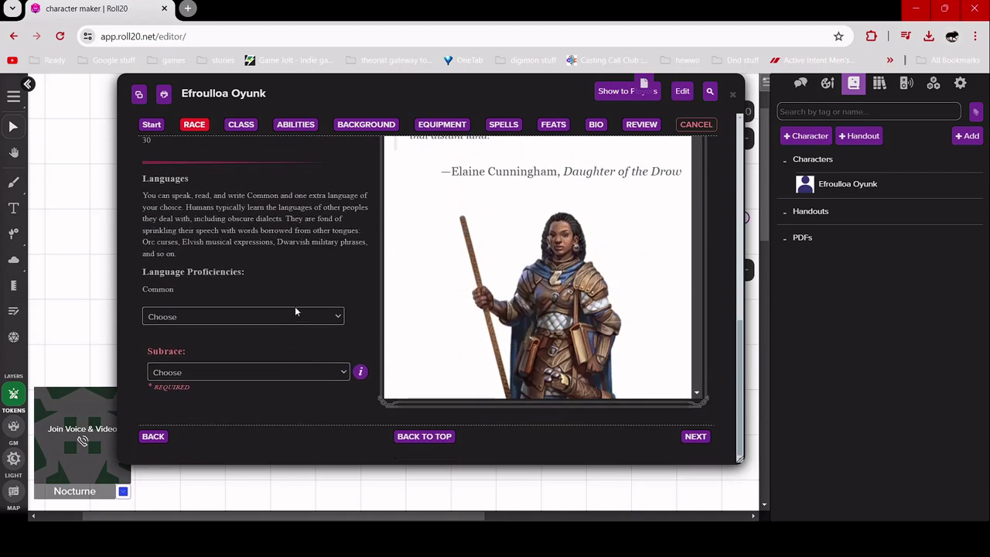
{"action": "scroll", "coordinate": [287, 310], "scroll_direction": "up", "scroll_amount": 3}
{"action": "scroll", "coordinate": [240, 240], "scroll_direction": "up", "scroll_amount": 2}
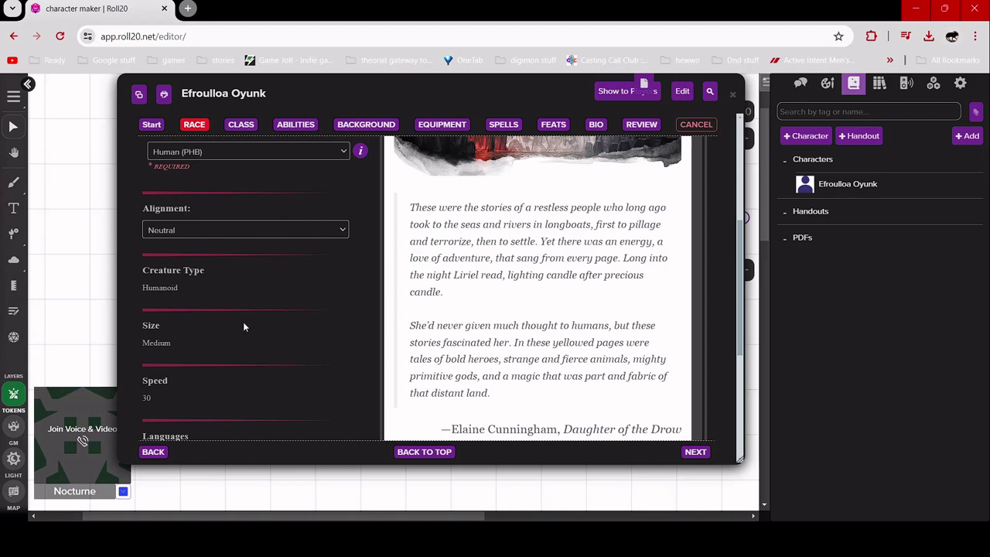
{"action": "scroll", "coordinate": [294, 297], "scroll_direction": "down", "scroll_amount": 3}
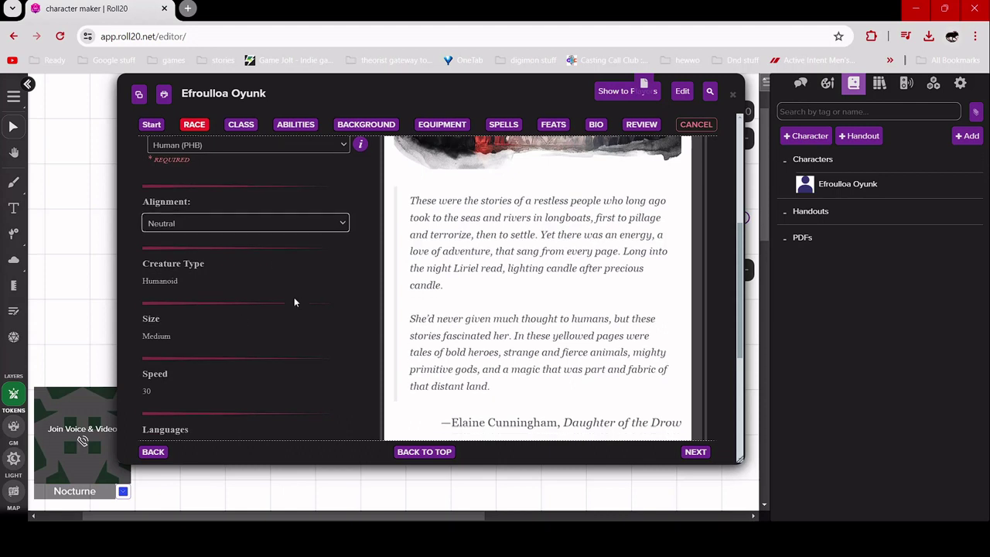
{"action": "scroll", "coordinate": [291, 311], "scroll_direction": "down", "scroll_amount": 3}
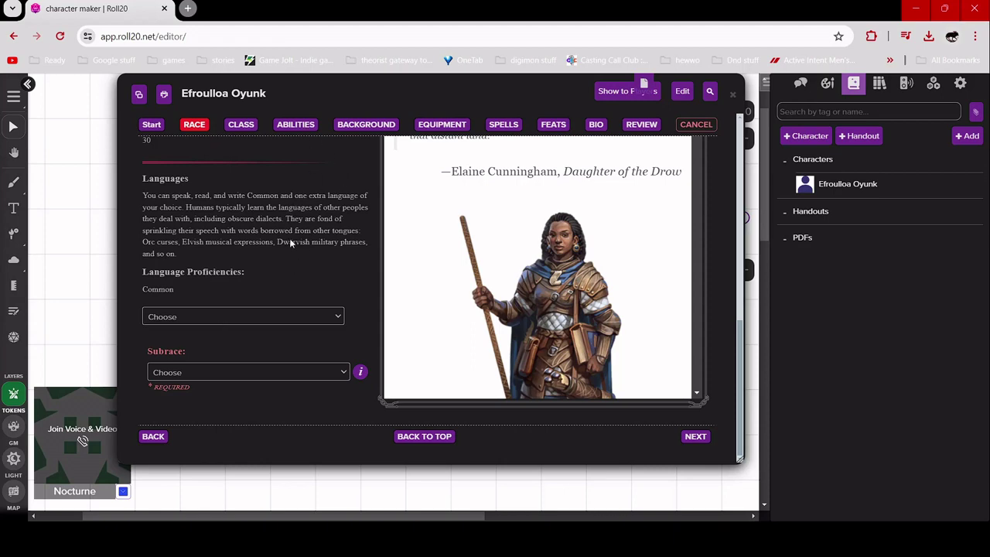
{"action": "left_click", "coordinate": [271, 179]}
{"action": "left_click", "coordinate": [268, 413]}
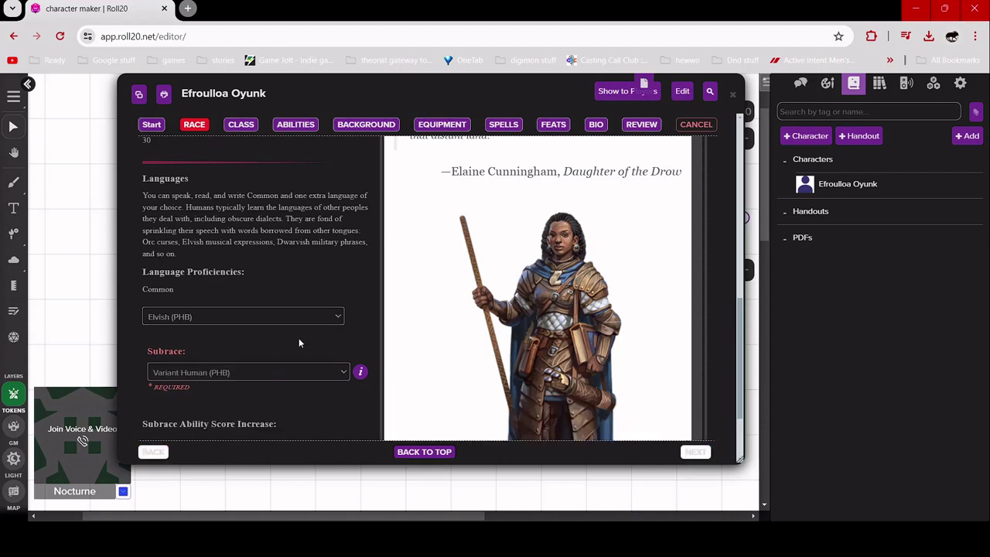
Review the Variant Human options, change the subrace to Standard Human, and continue to the class selection
{"action": "scroll", "coordinate": [298, 352], "scroll_direction": "down", "scroll_amount": 2}
{"action": "scroll", "coordinate": [312, 337], "scroll_direction": "down", "scroll_amount": 4}
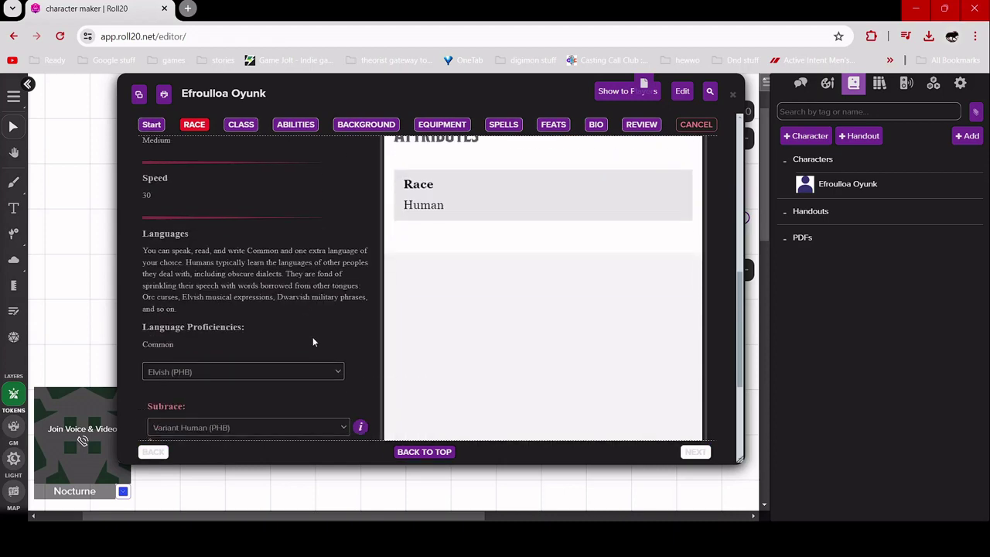
{"action": "scroll", "coordinate": [313, 342], "scroll_direction": "down", "scroll_amount": 2}
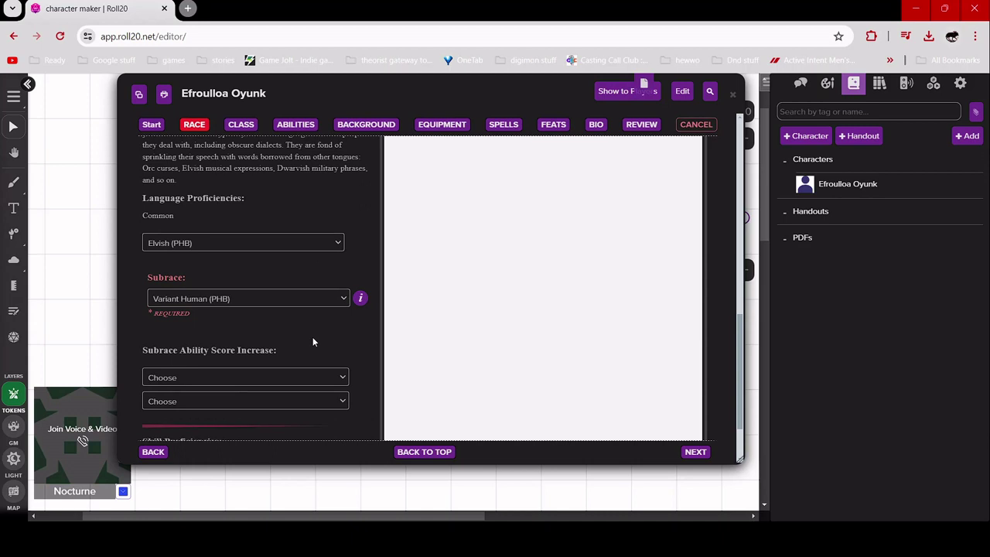
{"action": "scroll", "coordinate": [314, 341], "scroll_direction": "down", "scroll_amount": 1}
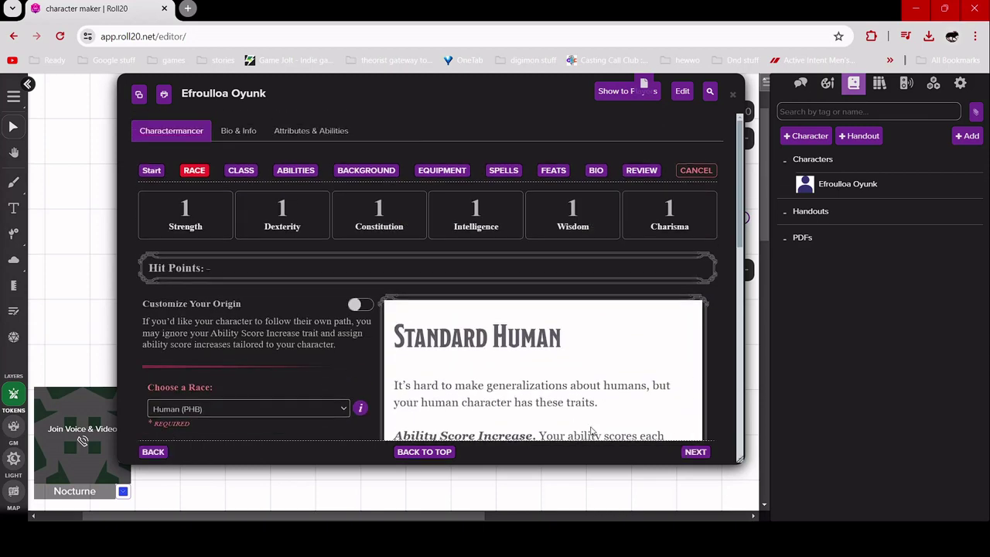
{"action": "left_click", "coordinate": [701, 457]}
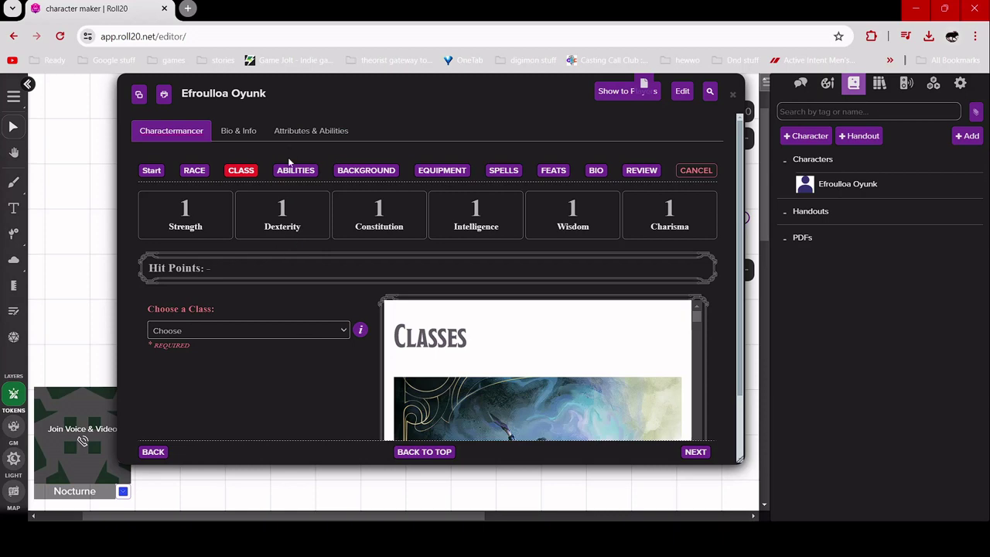
Try Wizard (PHB) as the character's class and look over its proficiencies
{"action": "left_click", "coordinate": [271, 299]}
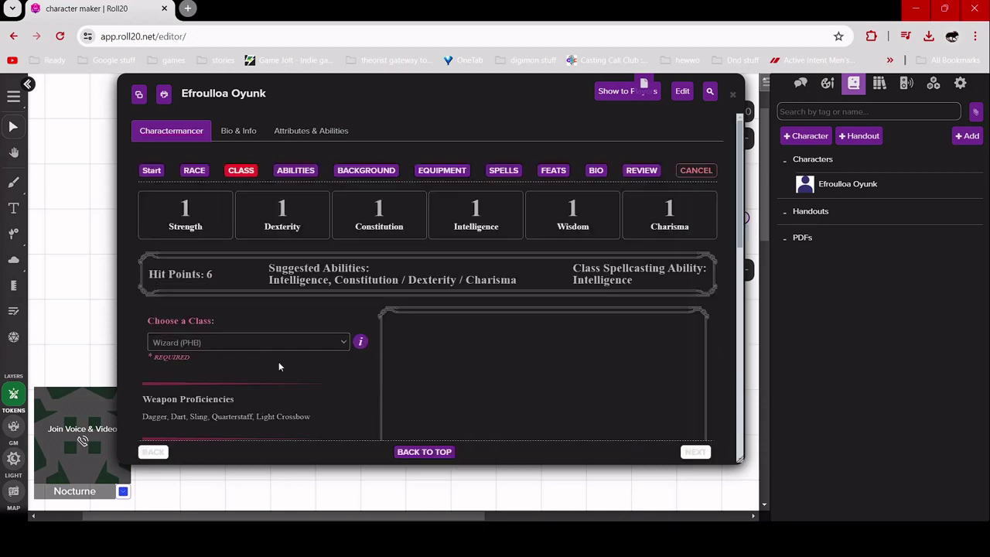
{"action": "scroll", "coordinate": [277, 325], "scroll_direction": "down", "scroll_amount": 3}
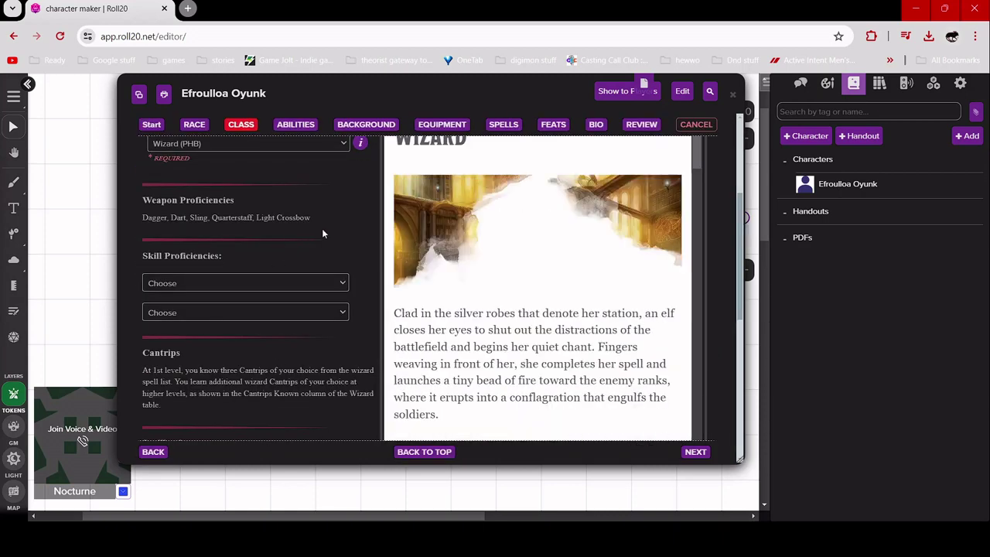
Choose the Fighter (PHB) class with Insight and Athletics skill proficiencies and the Dueling fighting style, and continue to the ability scores
{"action": "scroll", "coordinate": [322, 226], "scroll_direction": "up", "scroll_amount": 1}
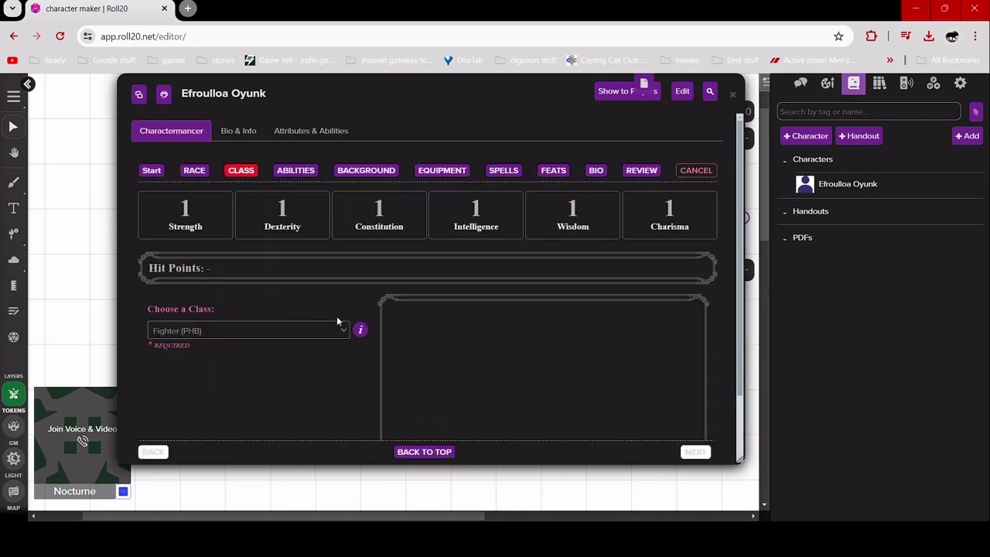
{"action": "scroll", "coordinate": [295, 381], "scroll_direction": "down", "scroll_amount": 2}
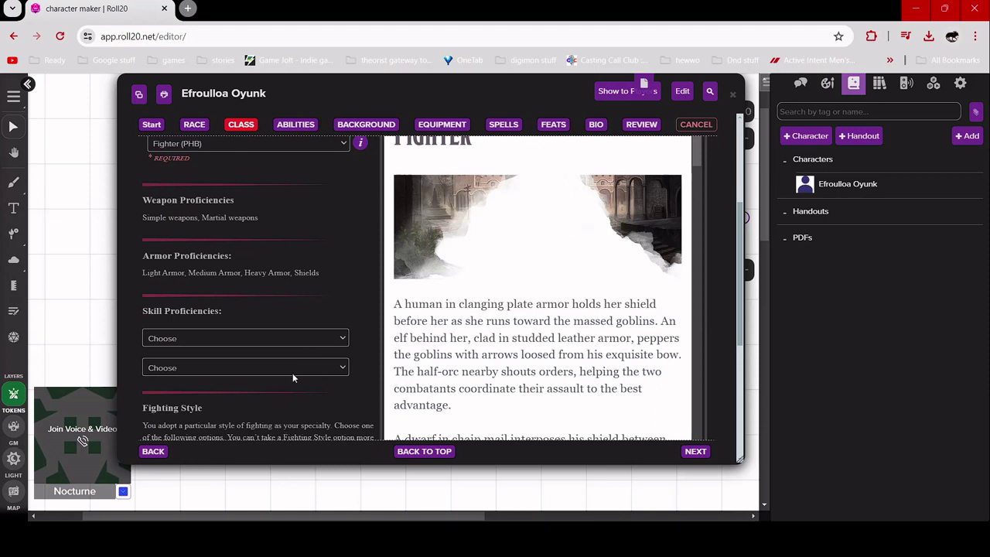
{"action": "left_click", "coordinate": [256, 416]}
{"action": "left_click", "coordinate": [264, 418]}
{"action": "scroll", "coordinate": [264, 410], "scroll_direction": "down", "scroll_amount": 3}
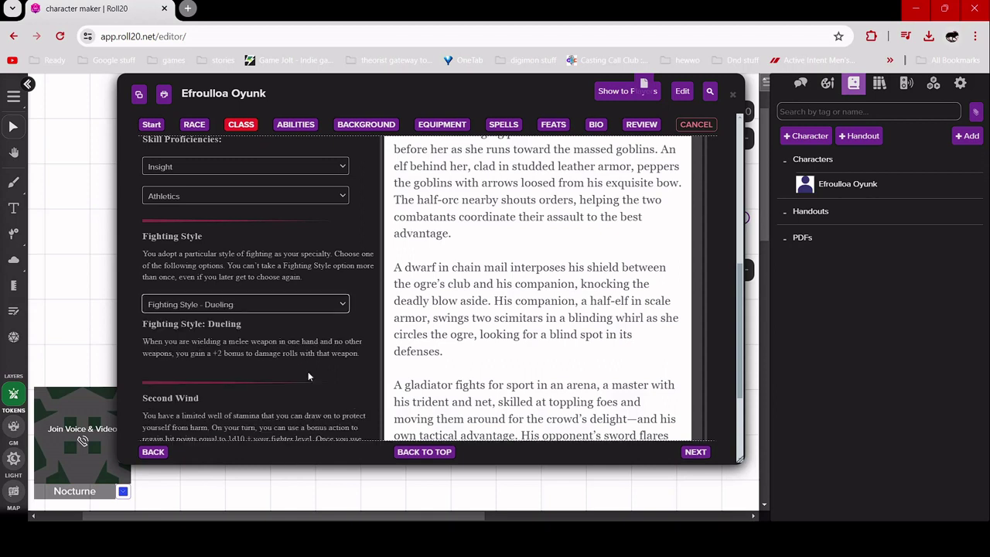
{"action": "scroll", "coordinate": [310, 370], "scroll_direction": "down", "scroll_amount": 2}
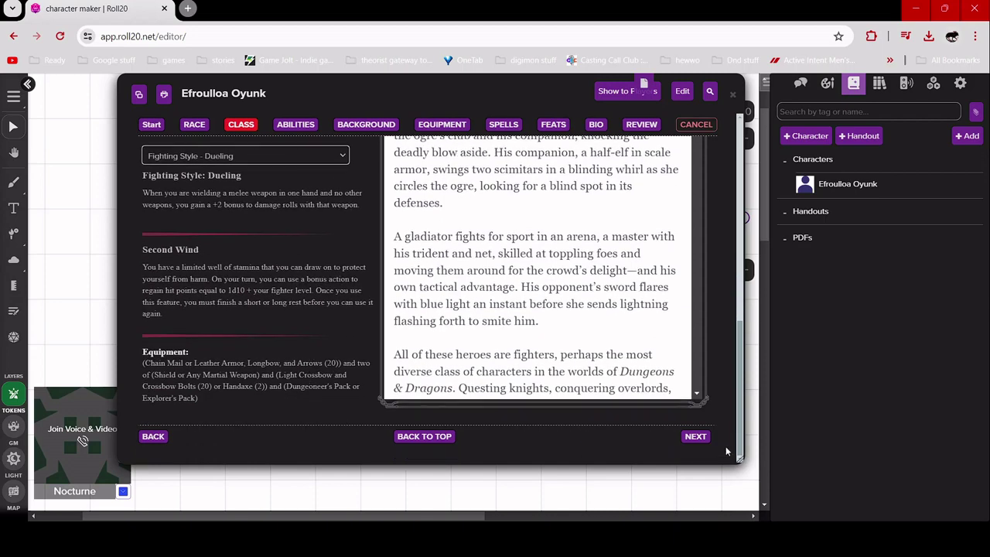
{"action": "left_click", "coordinate": [695, 451]}
Set the ability score method to Roll for Stats and roll 4d6, dropping the lowest
{"action": "scroll", "coordinate": [325, 342], "scroll_direction": "down", "scroll_amount": 1}
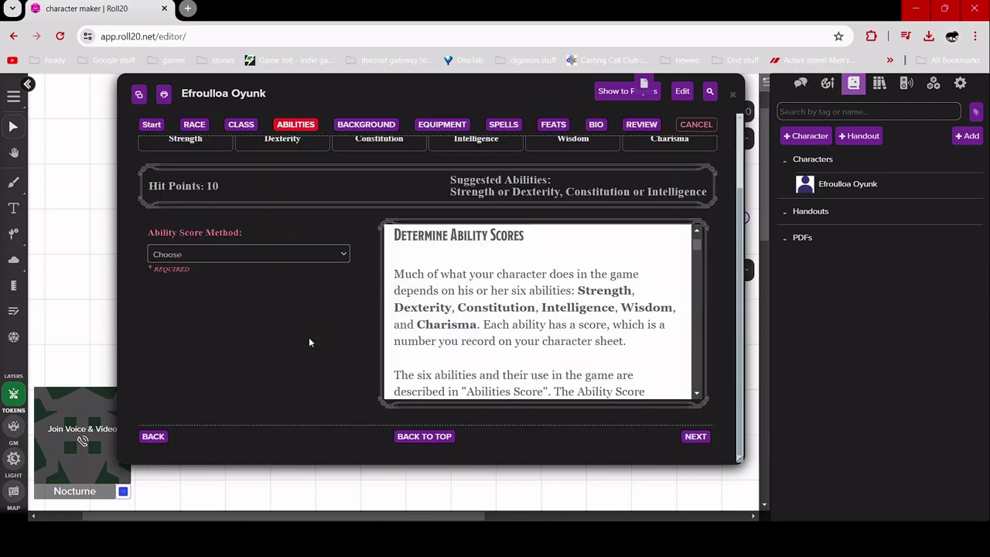
{"action": "left_click", "coordinate": [271, 289]}
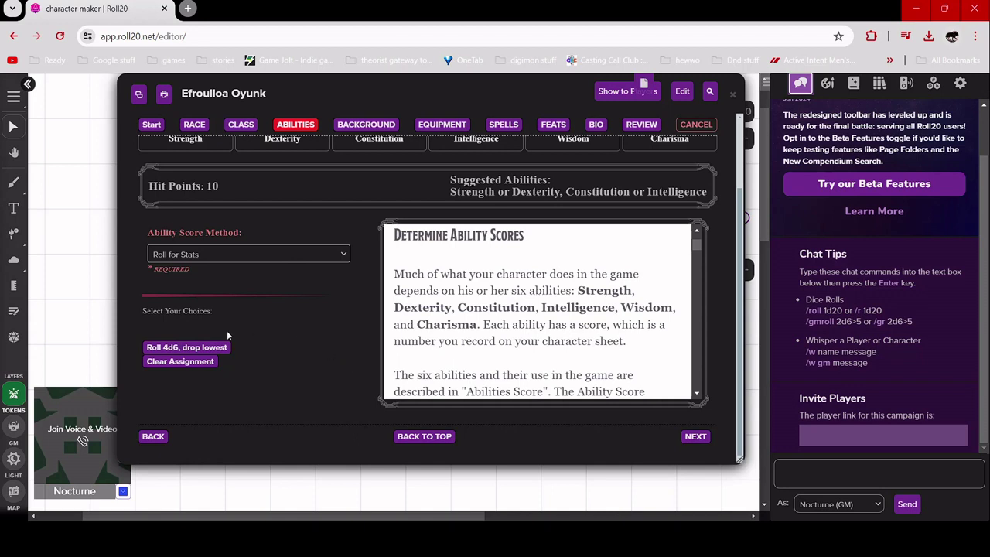
{"action": "left_click", "coordinate": [223, 352]}
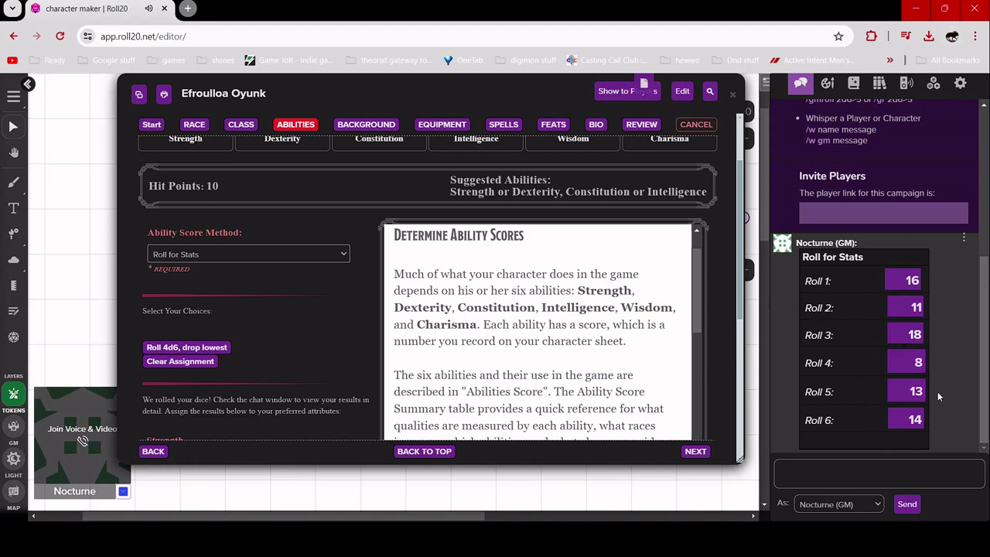
Assign the rolled 18 to Strength and the rolled 16 to Constitution
{"action": "scroll", "coordinate": [315, 358], "scroll_direction": "down", "scroll_amount": 2}
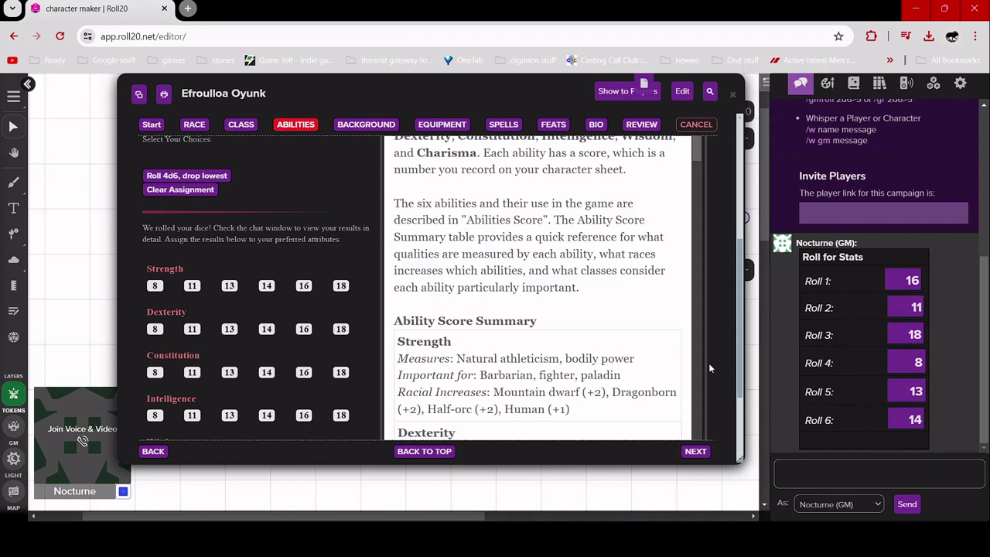
{"action": "scroll", "coordinate": [351, 306], "scroll_direction": "down", "scroll_amount": 1}
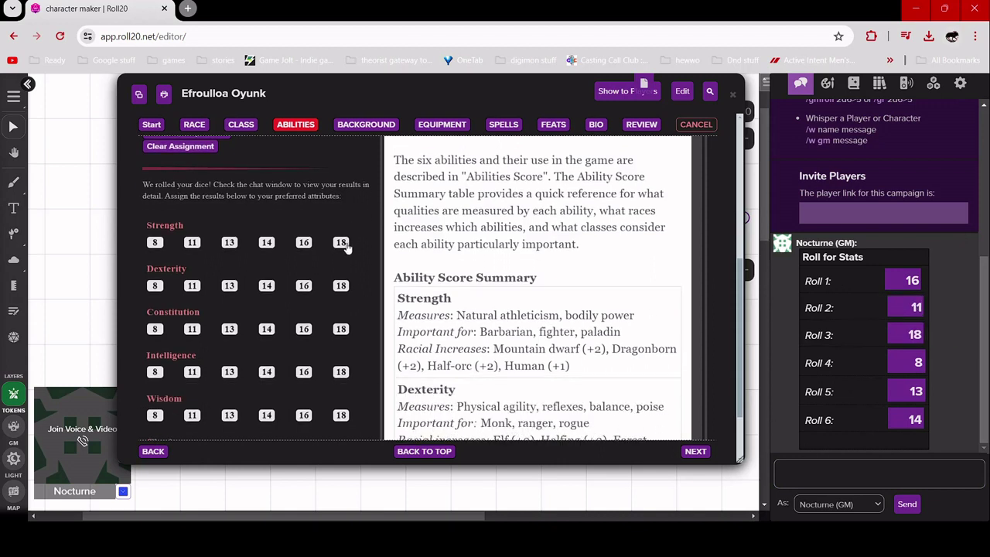
{"action": "left_click", "coordinate": [341, 243]}
{"action": "left_click", "coordinate": [303, 329]}
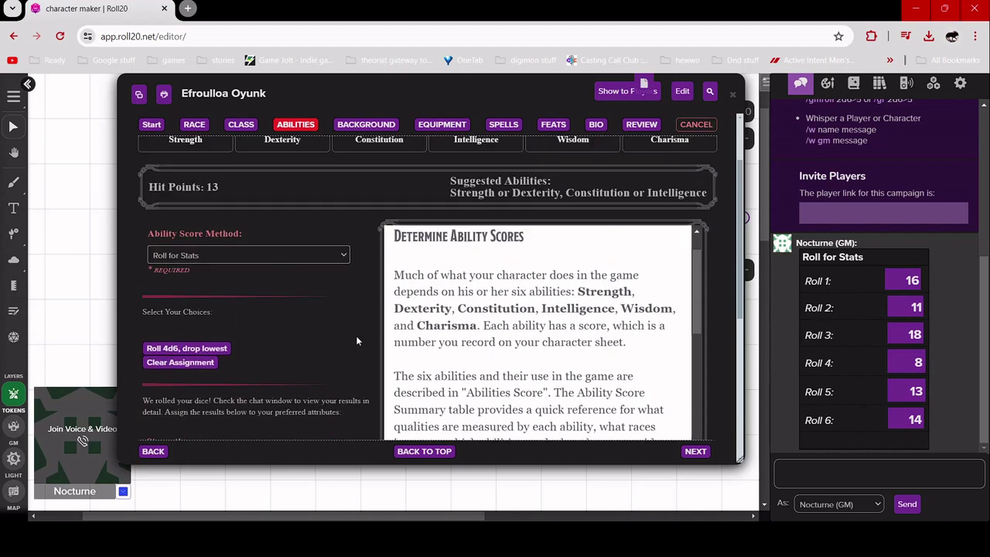
Check the updated ability totals and assign the rolled 14 to Dexterity
{"action": "scroll", "coordinate": [357, 340], "scroll_direction": "up", "scroll_amount": 1}
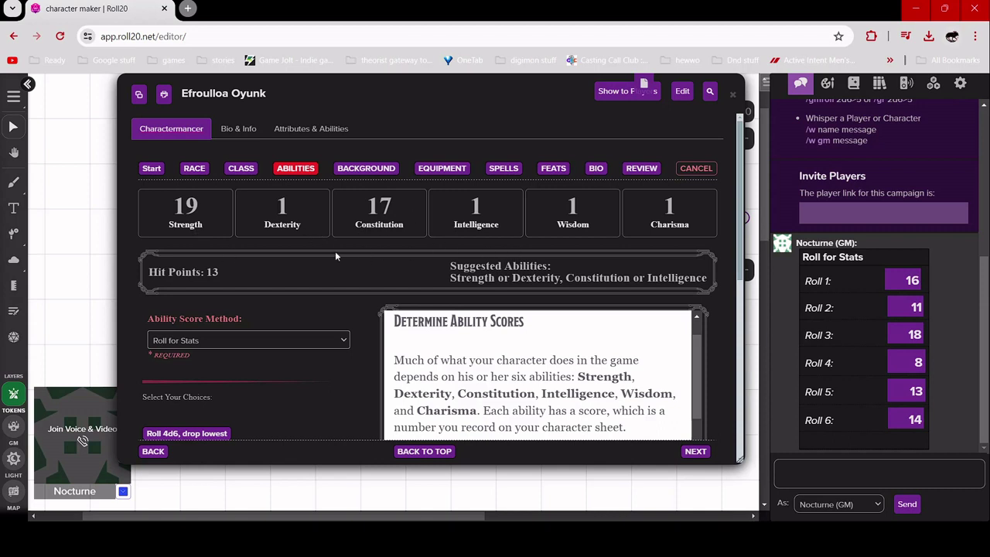
{"action": "scroll", "coordinate": [335, 251], "scroll_direction": "down", "scroll_amount": 1}
{"action": "scroll", "coordinate": [335, 251], "scroll_direction": "down", "scroll_amount": 5}
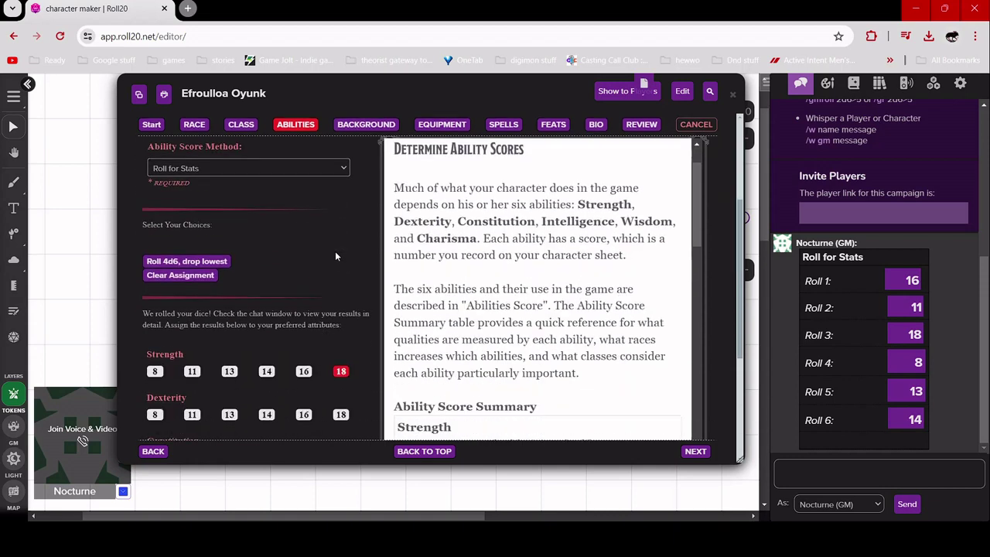
{"action": "scroll", "coordinate": [364, 291], "scroll_direction": "down", "scroll_amount": 1}
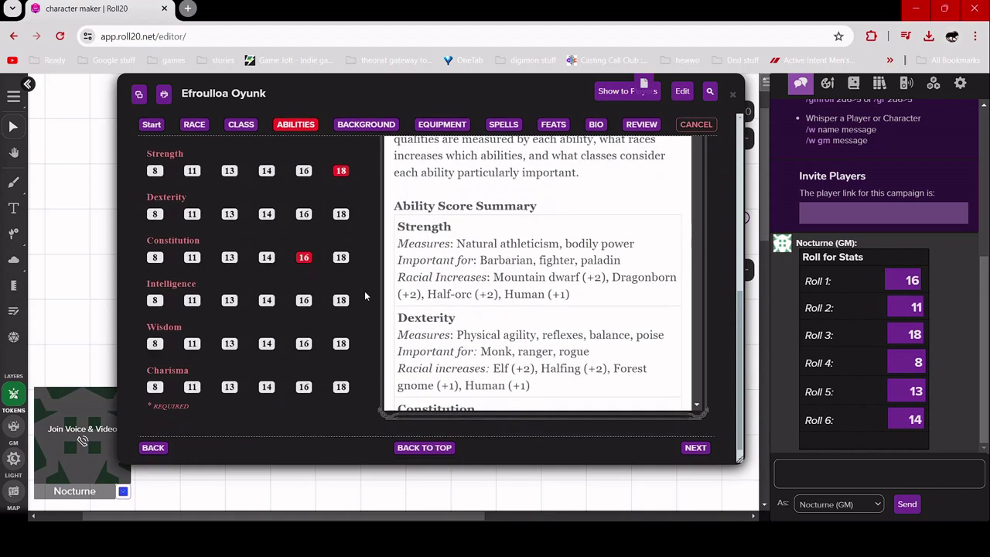
{"action": "left_click", "coordinate": [267, 202]}
{"action": "scroll", "coordinate": [314, 230], "scroll_direction": "up", "scroll_amount": 3}
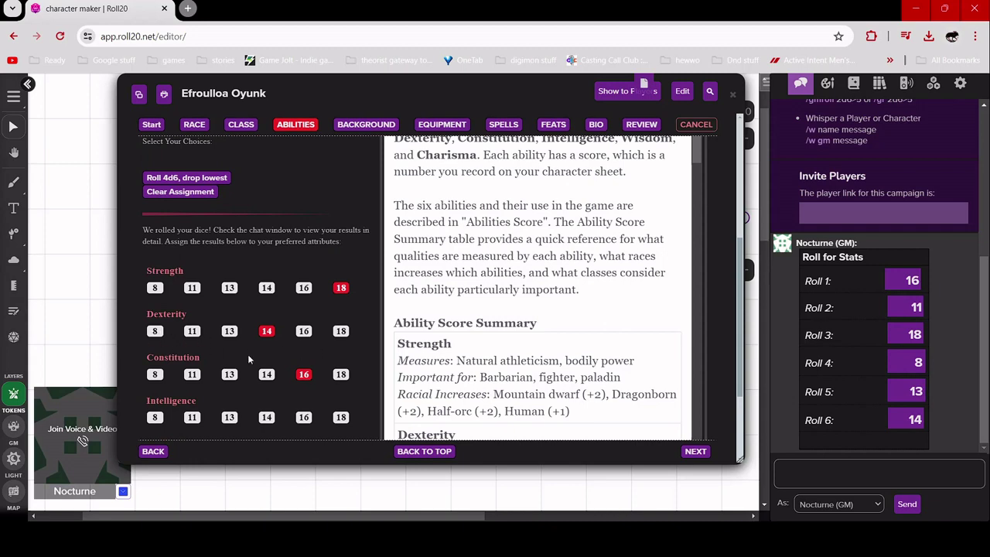
{"action": "scroll", "coordinate": [245, 346], "scroll_direction": "down", "scroll_amount": 2}
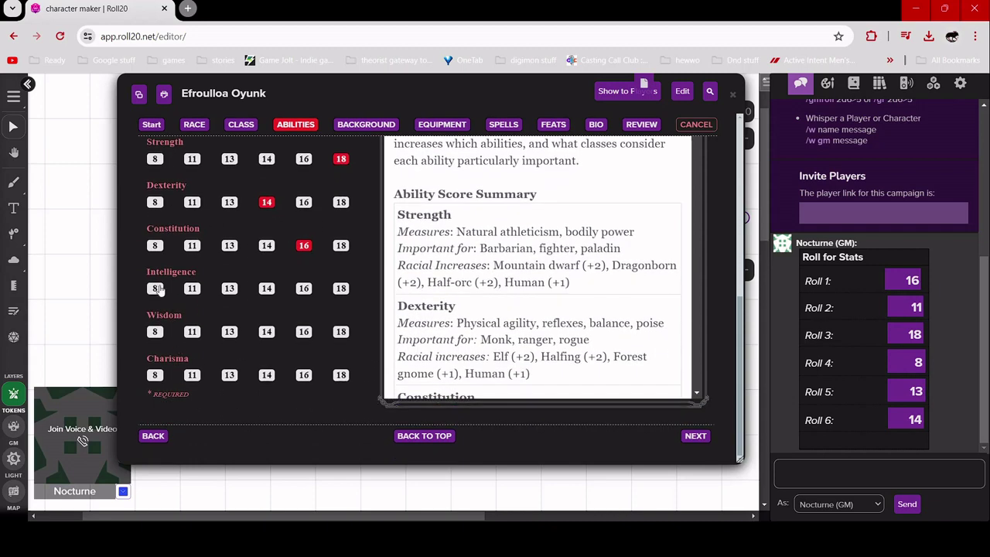
Assign the rolled 8 to Intelligence, 11 to Charisma and 13 to Wisdom, and continue to the background
{"action": "left_click", "coordinate": [156, 289]}
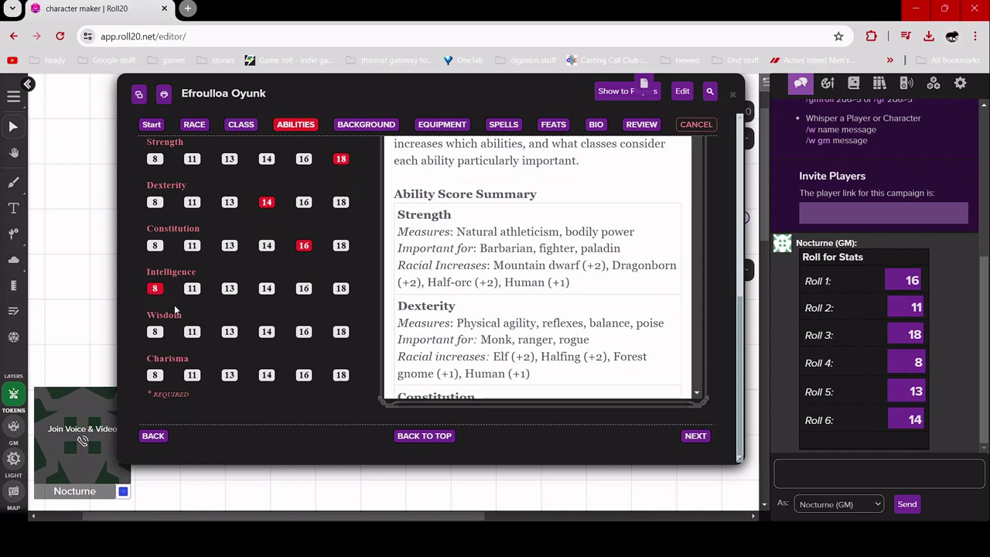
{"action": "left_click", "coordinate": [192, 376]}
{"action": "left_click", "coordinate": [230, 332]}
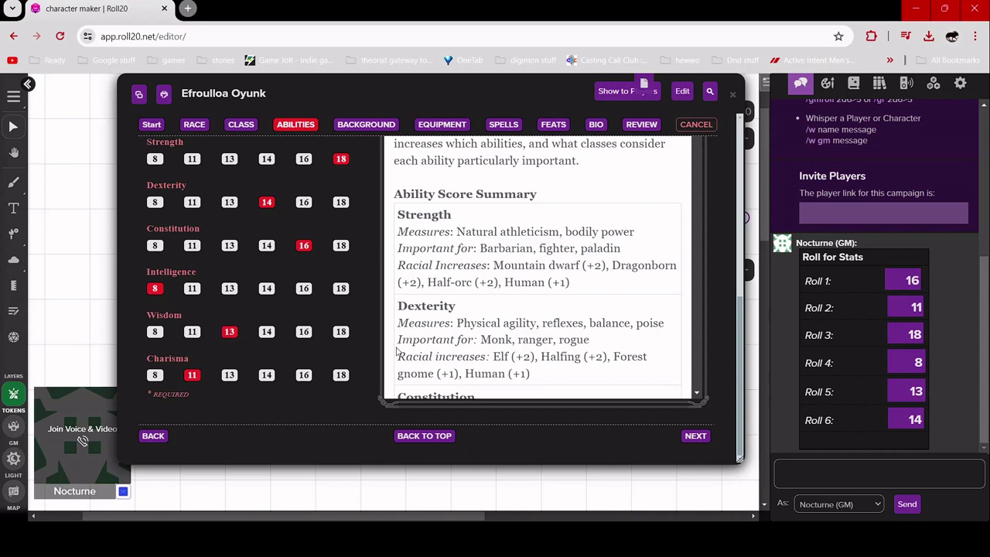
{"action": "scroll", "coordinate": [399, 348], "scroll_direction": "up", "scroll_amount": 5}
{"action": "scroll", "coordinate": [363, 341], "scroll_direction": "up", "scroll_amount": 10}
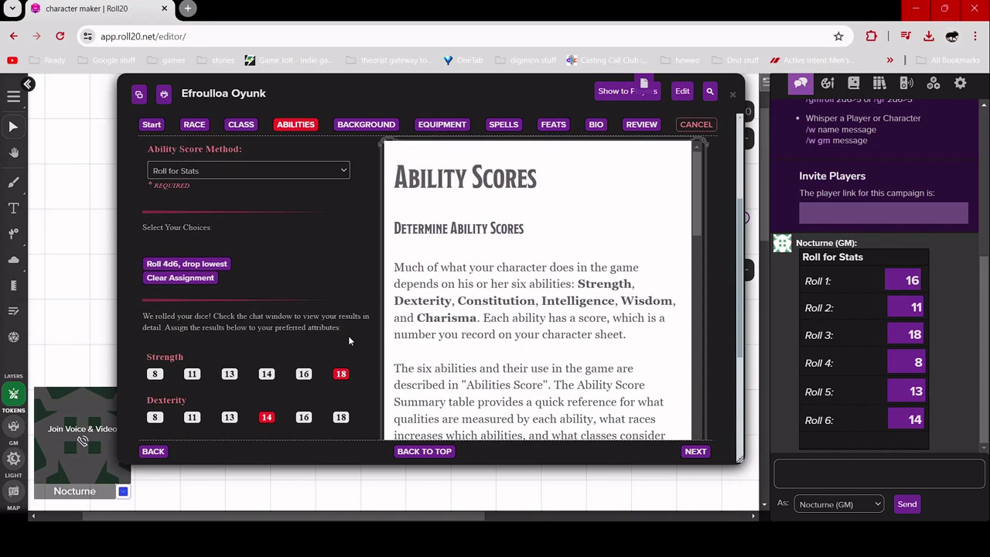
{"action": "left_click", "coordinate": [701, 450]}
Choose the Soldier (PHB) background and review the skill proficiencies it grants
{"action": "scroll", "coordinate": [330, 343], "scroll_direction": "down", "scroll_amount": 1}
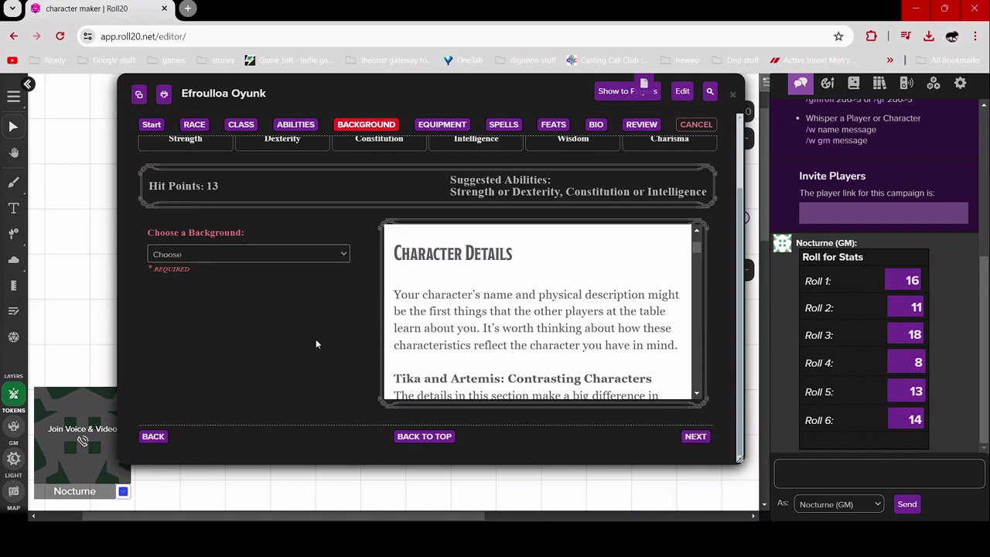
{"action": "left_click", "coordinate": [269, 455]}
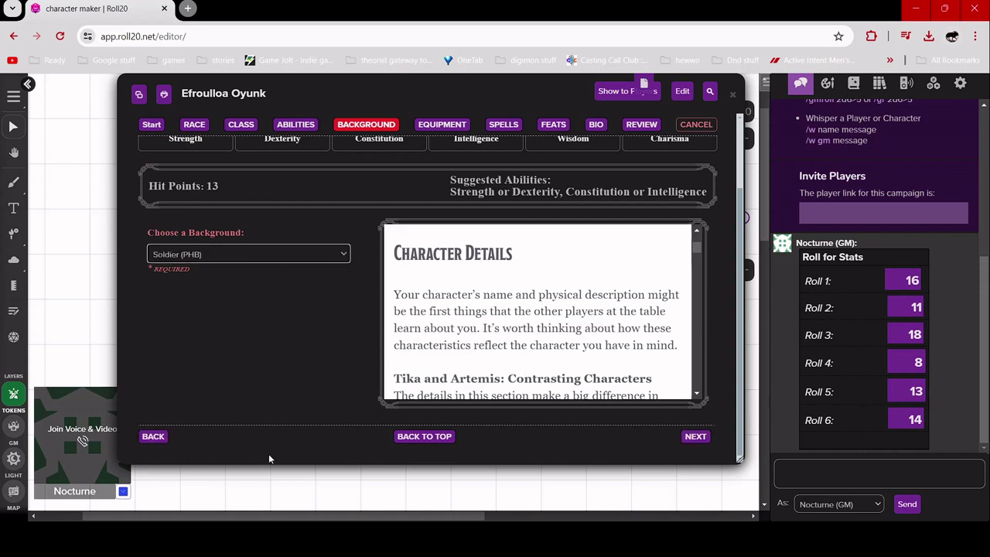
{"action": "scroll", "coordinate": [319, 332], "scroll_direction": "down", "scroll_amount": 1}
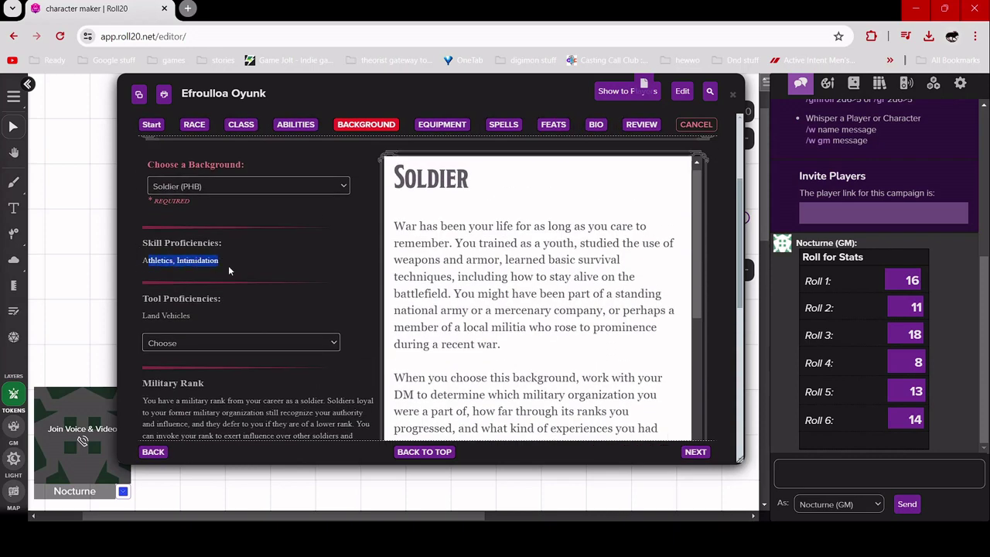
{"action": "left_click", "coordinate": [228, 265]}
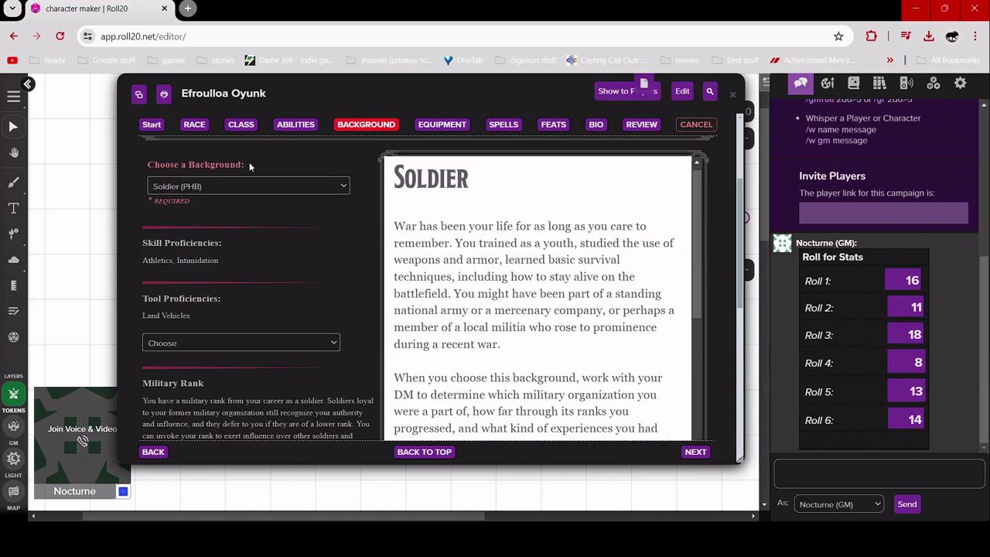
Change the fighter's second class skill proficiency to Acrobatics and return to the background choices
{"action": "left_click", "coordinate": [246, 126]}
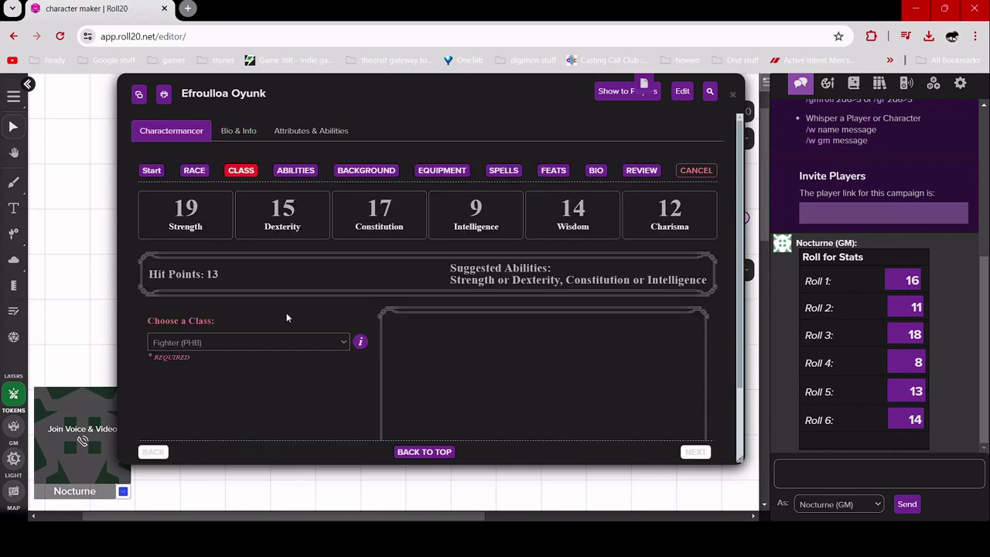
{"action": "scroll", "coordinate": [287, 313], "scroll_direction": "down", "scroll_amount": 5}
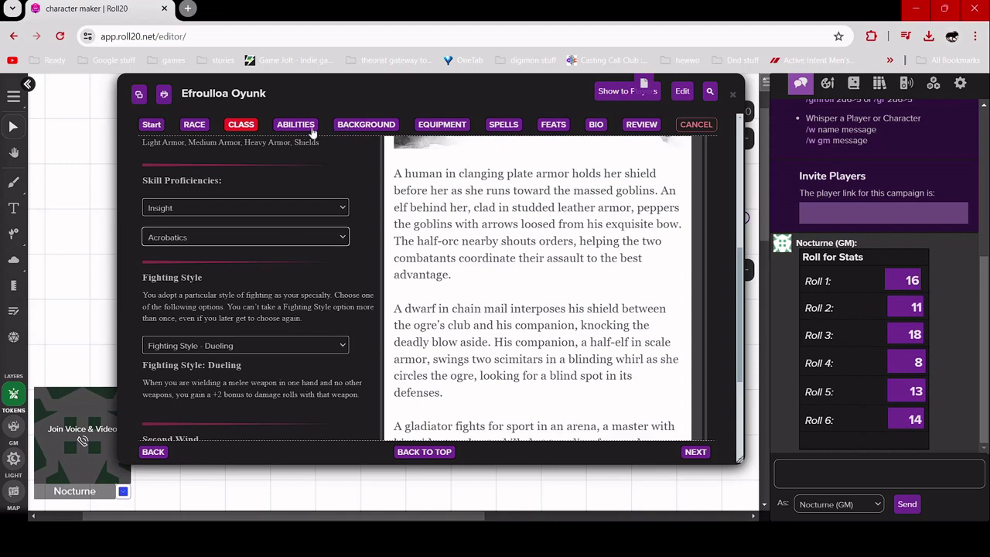
{"action": "left_click", "coordinate": [366, 125]}
Roll randomly for the Soldier background's specialty and both personality traits
{"action": "scroll", "coordinate": [333, 343], "scroll_direction": "down", "scroll_amount": 5}
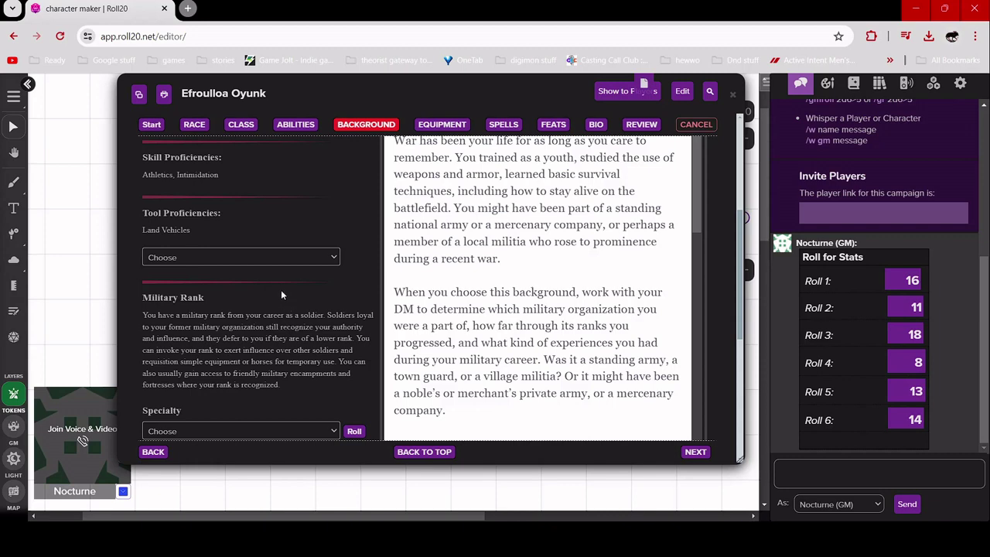
{"action": "scroll", "coordinate": [282, 298], "scroll_direction": "down", "scroll_amount": 3}
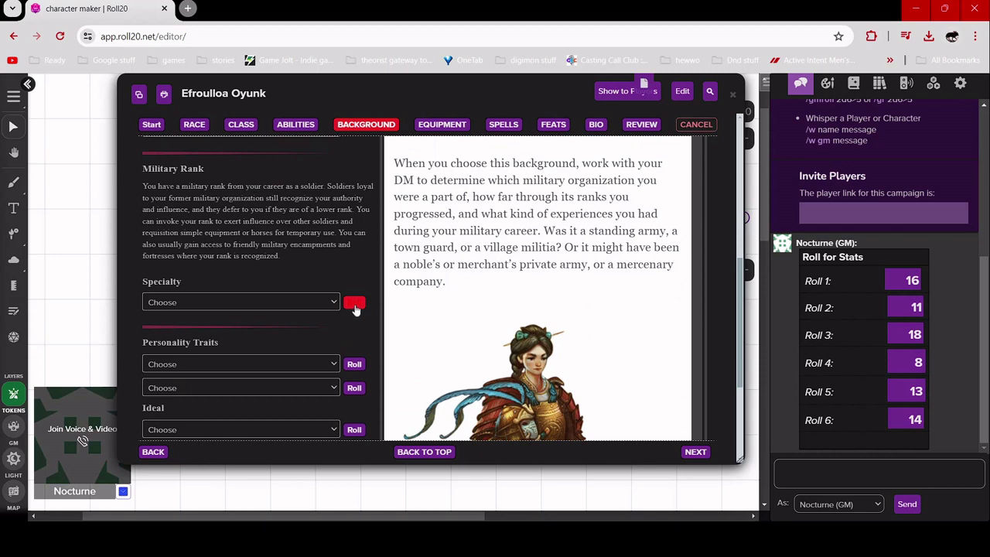
{"action": "left_click", "coordinate": [355, 307]}
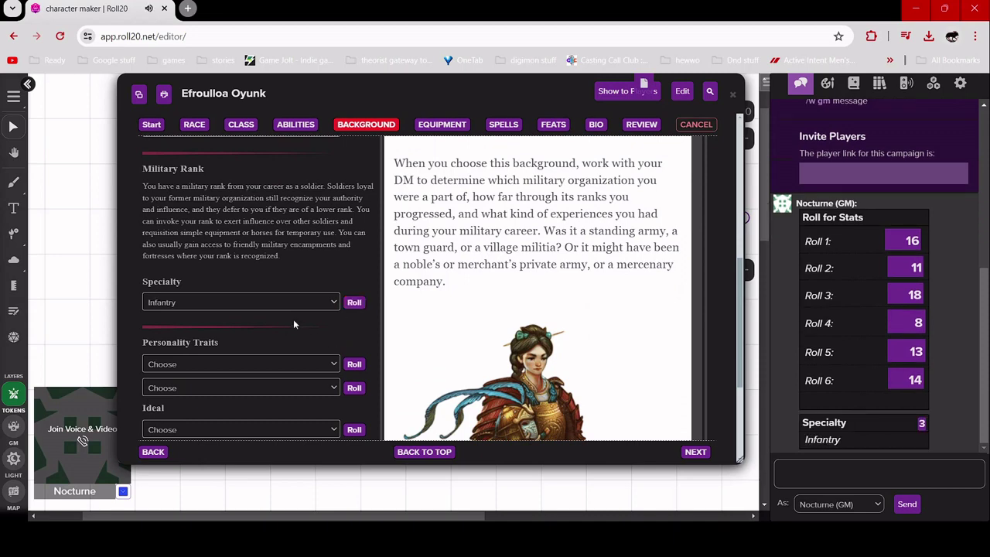
{"action": "scroll", "coordinate": [301, 342], "scroll_direction": "down", "scroll_amount": 1}
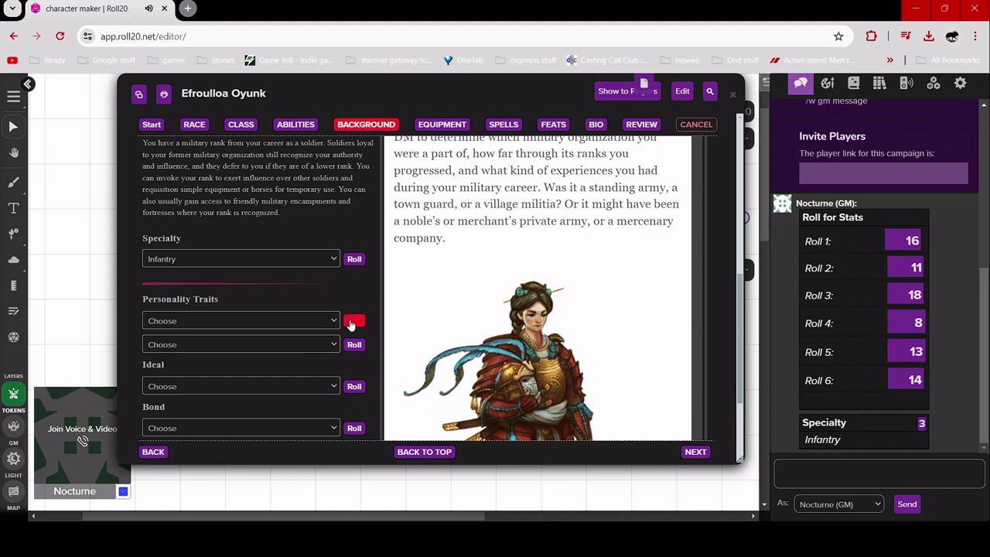
{"action": "scroll", "coordinate": [336, 275], "scroll_direction": "down", "scroll_amount": 2}
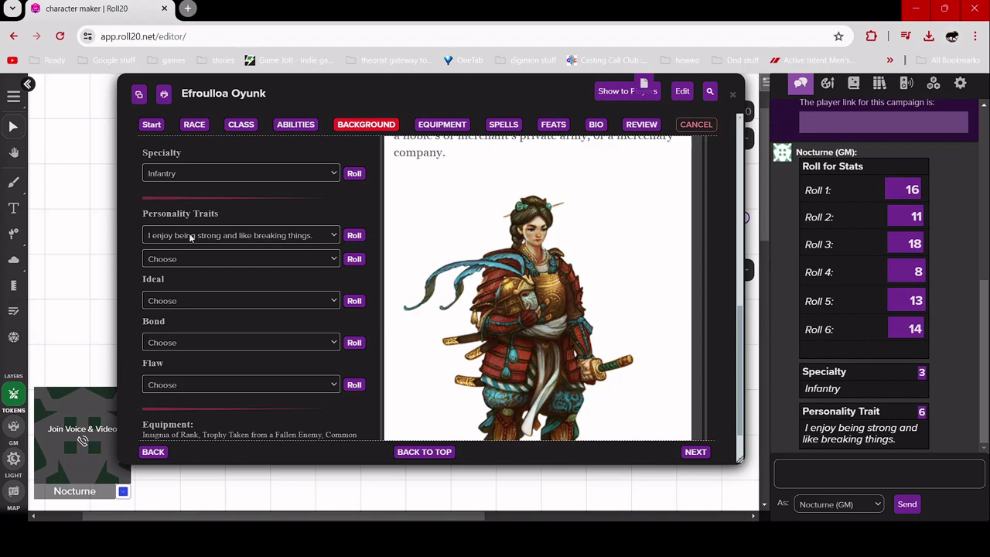
{"action": "left_click", "coordinate": [354, 262]}
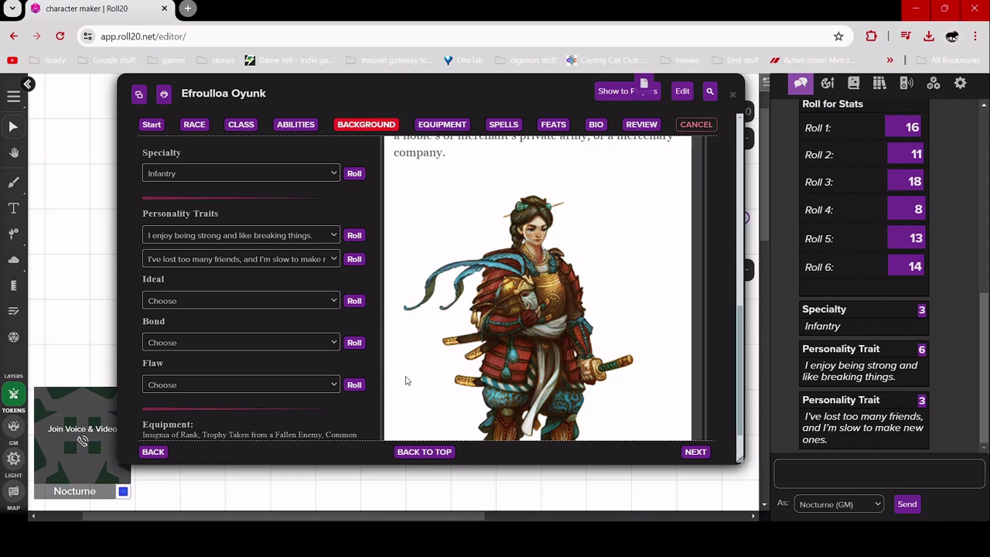
Set the ideal to Live and Let Live, roll for the bond and flaw, and continue to the equipment
{"action": "left_click", "coordinate": [353, 300]}
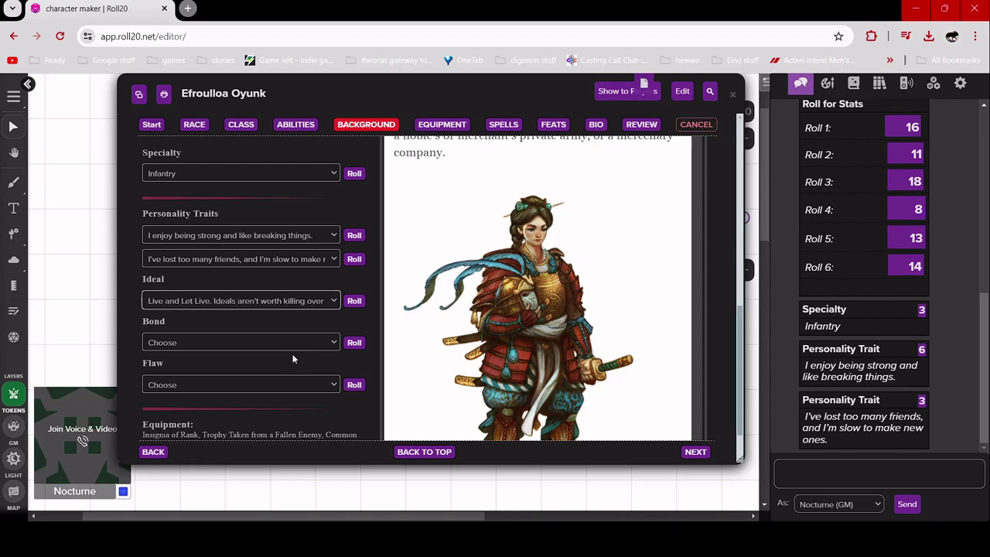
{"action": "left_click", "coordinate": [353, 342]}
{"action": "left_click", "coordinate": [354, 385]}
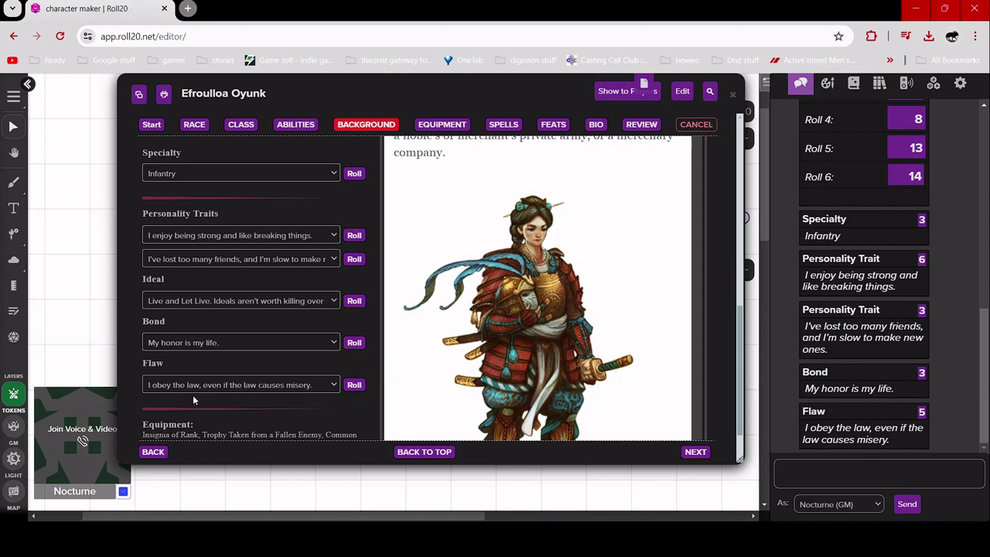
{"action": "scroll", "coordinate": [280, 394], "scroll_direction": "down", "scroll_amount": 2}
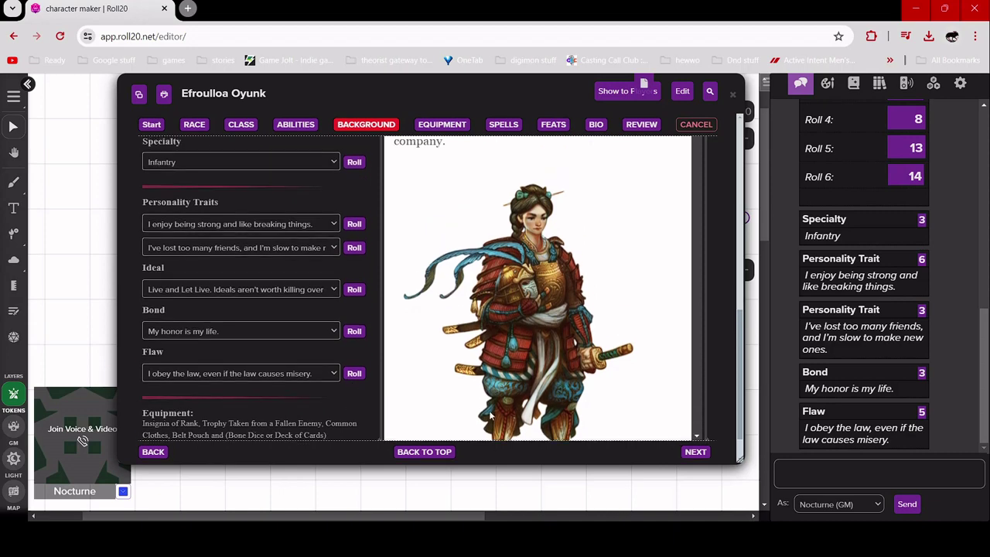
{"action": "left_click", "coordinate": [697, 451]}
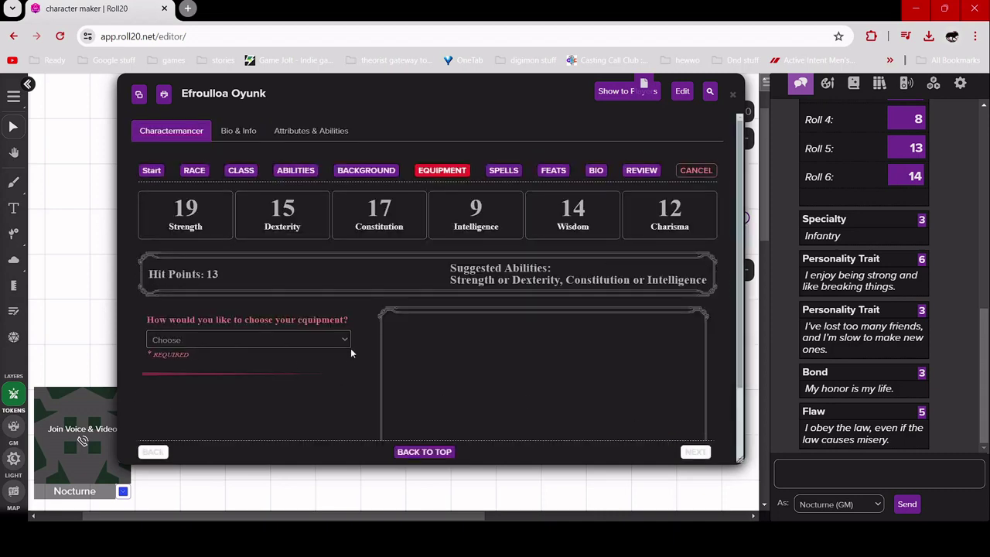
Set the equipment method to Class Equipment and choose Chain Mail as the starting armor
{"action": "scroll", "coordinate": [351, 353], "scroll_direction": "down", "scroll_amount": 3}
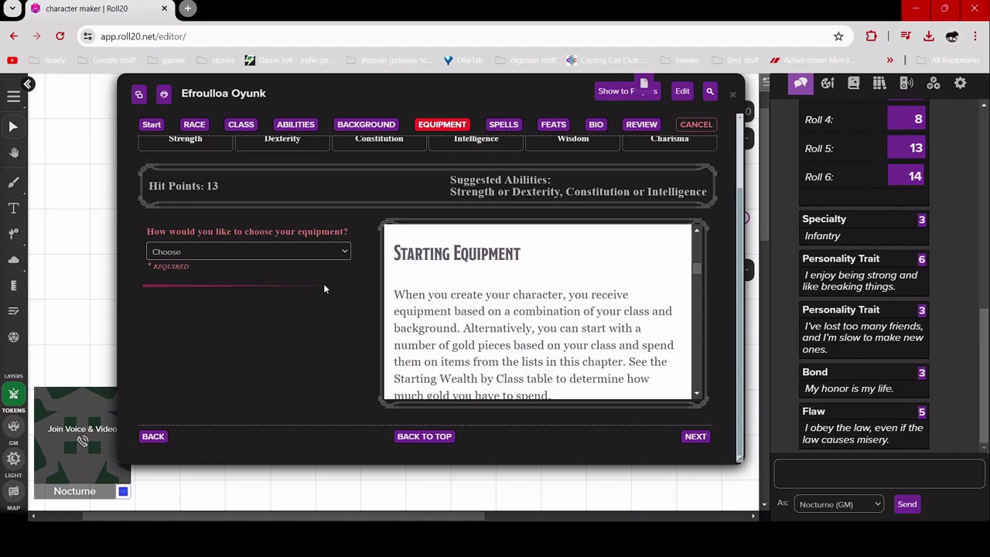
{"action": "left_click", "coordinate": [325, 285]}
{"action": "scroll", "coordinate": [362, 309], "scroll_direction": "down", "scroll_amount": 1}
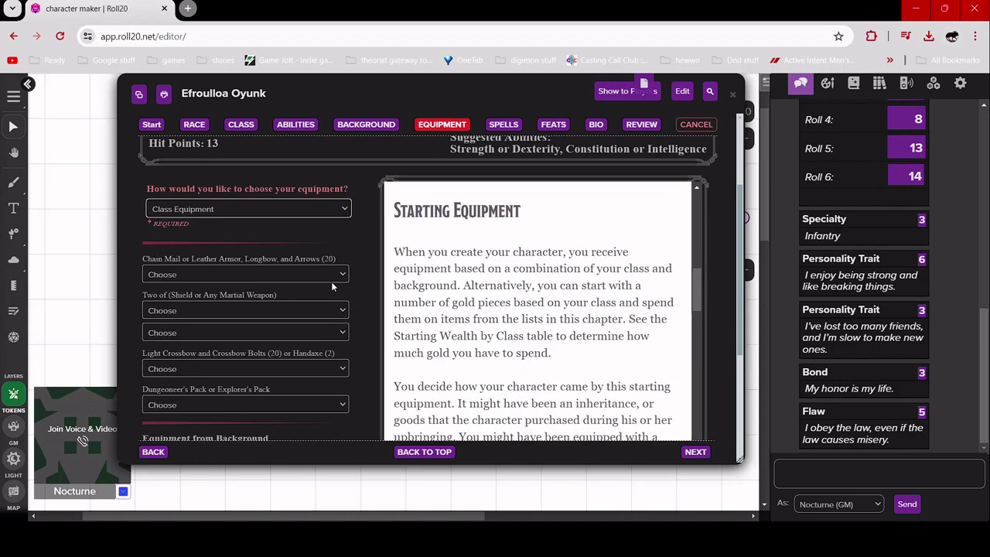
{"action": "scroll", "coordinate": [360, 278], "scroll_direction": "down", "scroll_amount": 1}
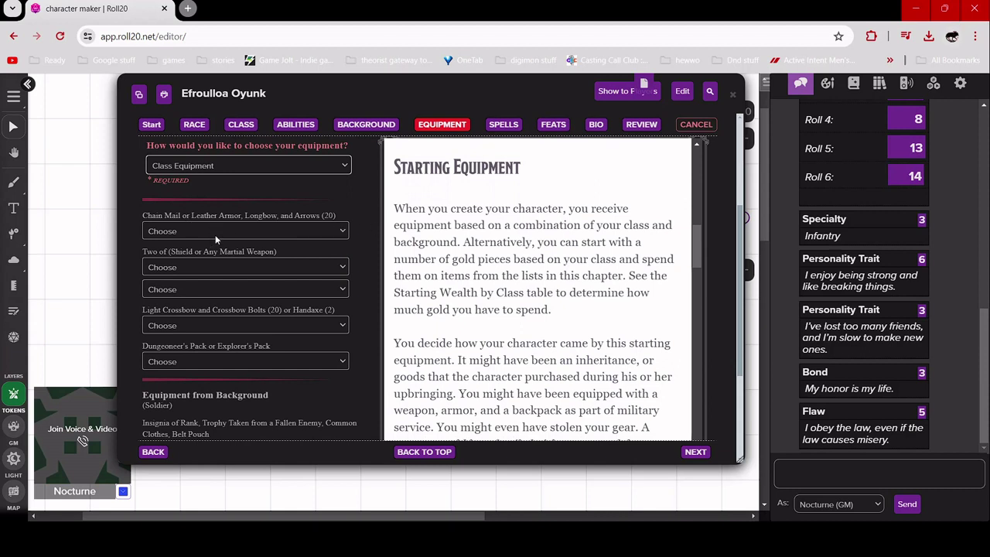
{"action": "left_click", "coordinate": [330, 267]}
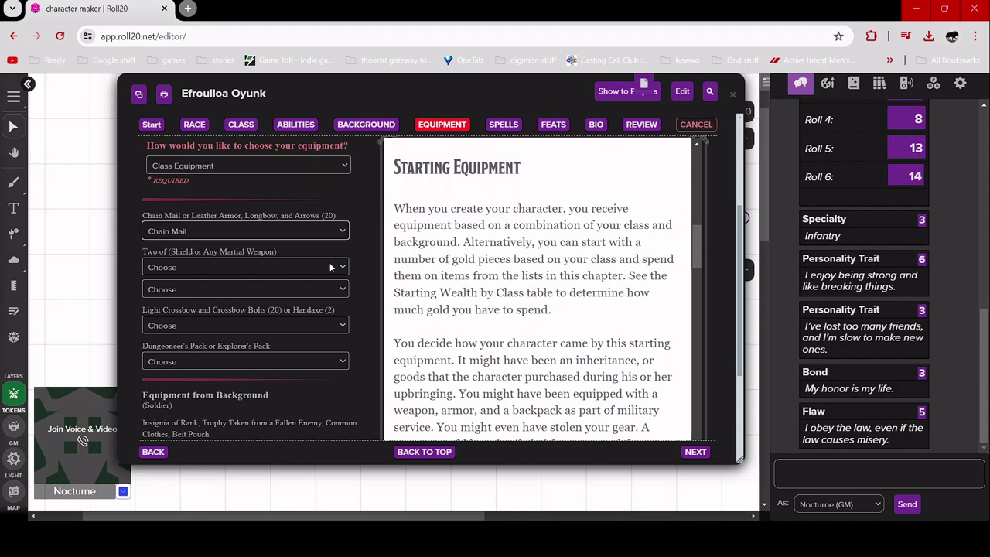
Choose a Shield and a Longsword (SRD) for the two shield or martial weapon options
{"action": "left_click", "coordinate": [331, 266]}
{"action": "left_click", "coordinate": [331, 267]}
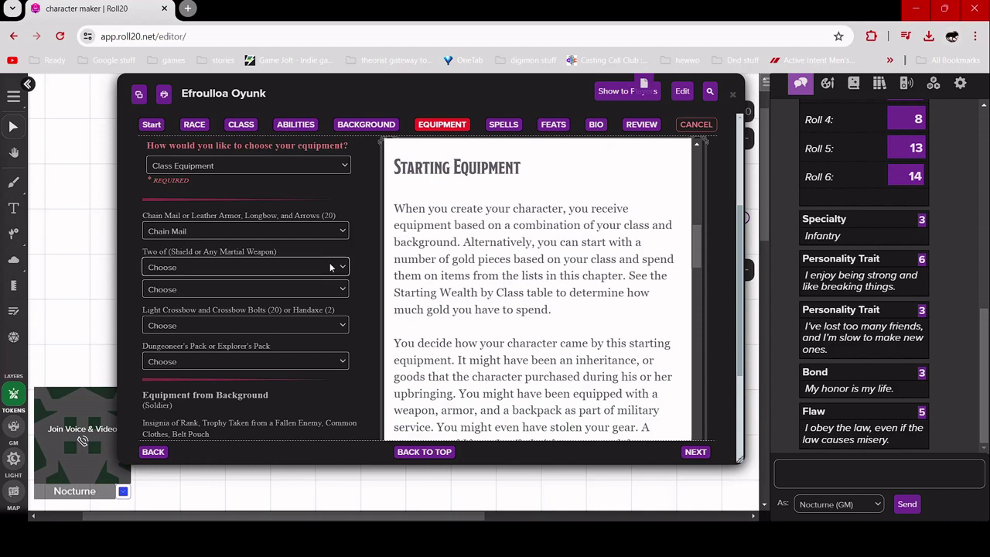
{"action": "left_click", "coordinate": [246, 270]}
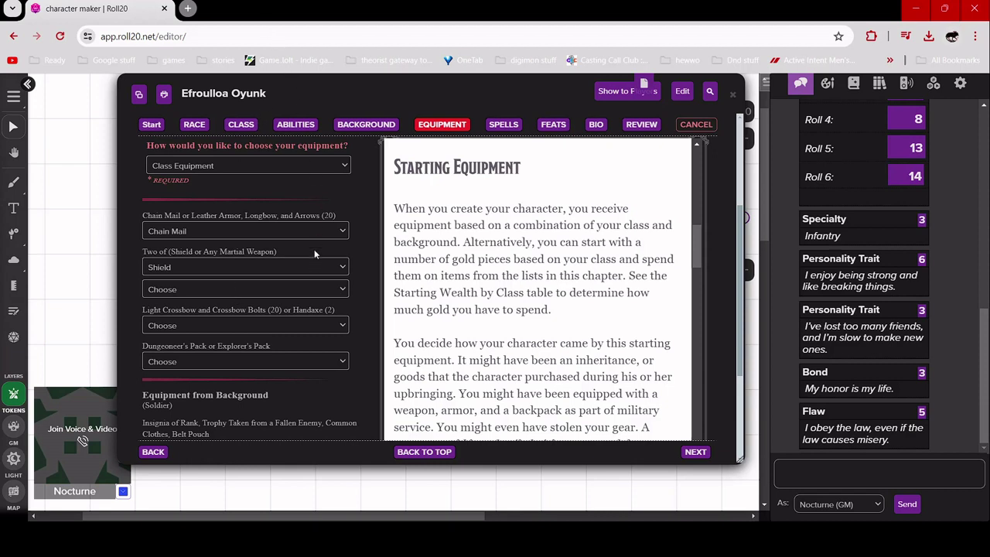
{"action": "left_click", "coordinate": [282, 188]}
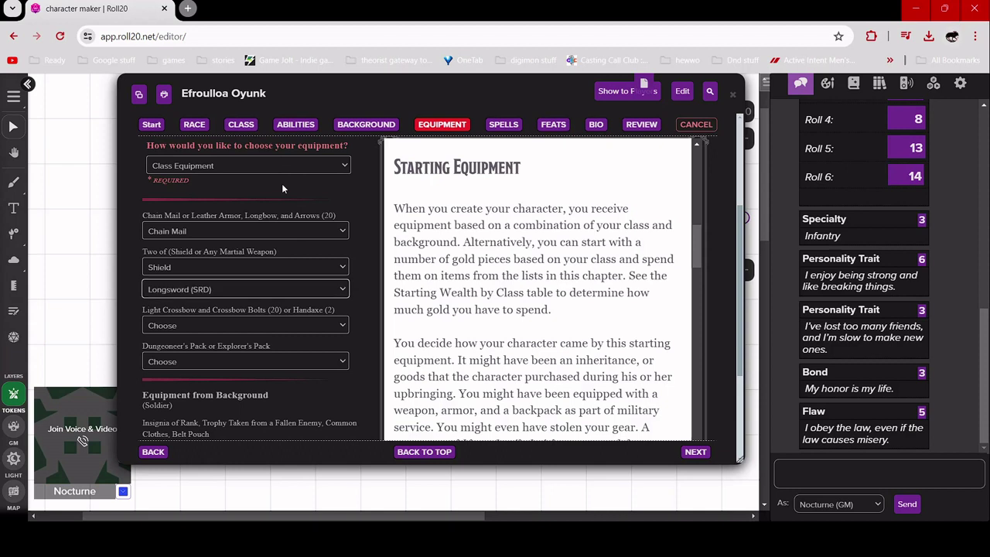
Choose Light Crossbow and Crossbow Bolts (20), Explorer's Pack and Bone Dice as the remaining starting equipment
{"action": "left_click", "coordinate": [317, 353]}
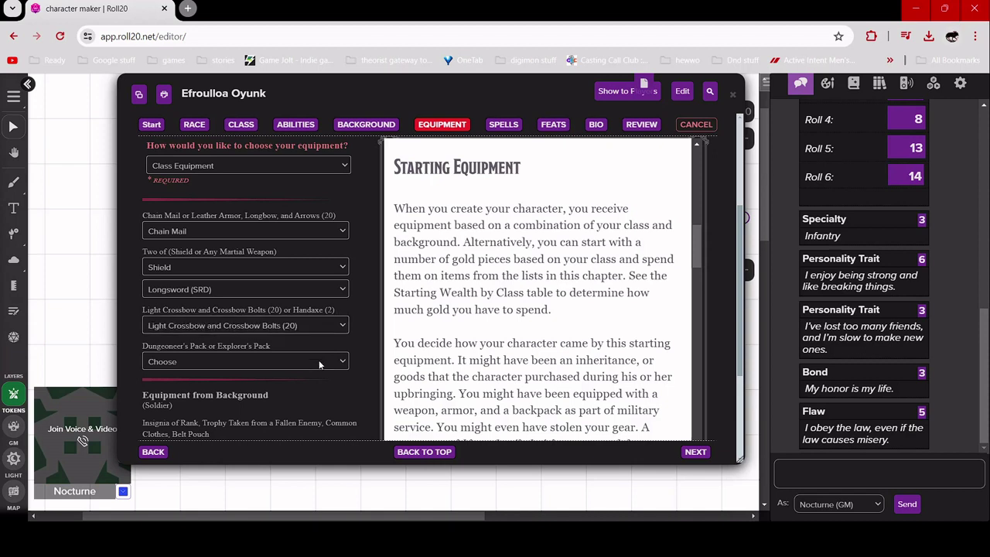
{"action": "left_click", "coordinate": [302, 402]}
{"action": "scroll", "coordinate": [301, 403], "scroll_direction": "down", "scroll_amount": 3}
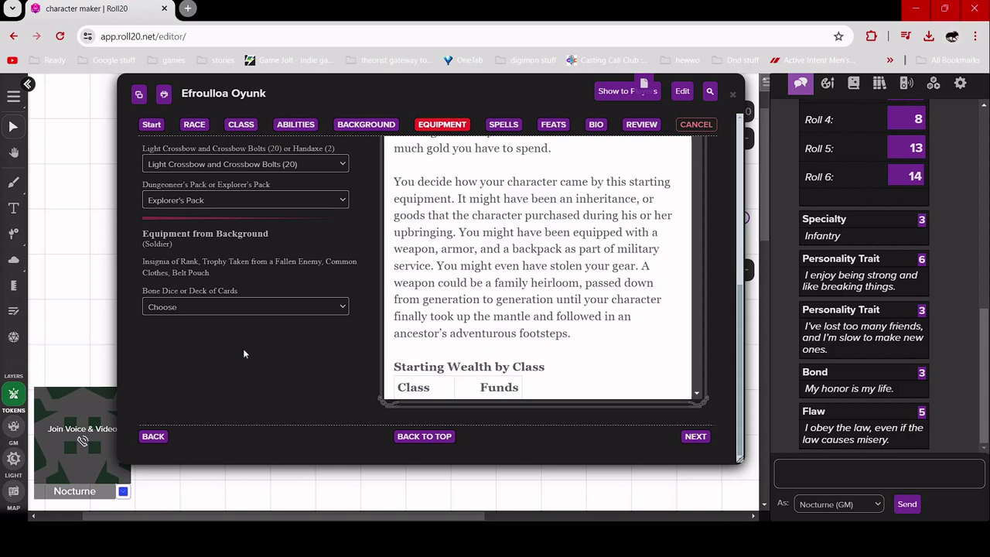
{"action": "left_click", "coordinate": [316, 338]}
{"action": "scroll", "coordinate": [534, 379], "scroll_direction": "down", "scroll_amount": 3}
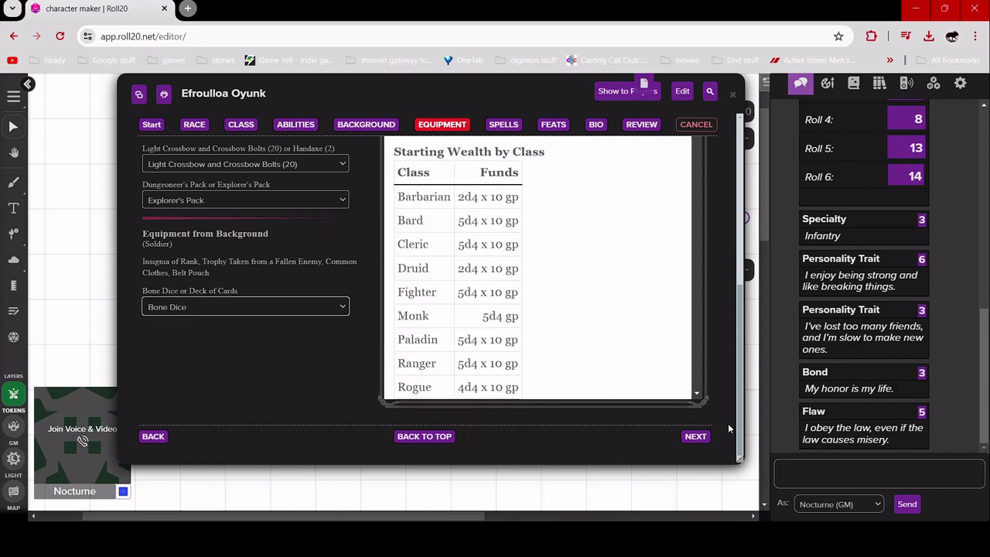
Continue past the spells and feats stages to the character's bio without adding anything
{"action": "left_click", "coordinate": [697, 436]}
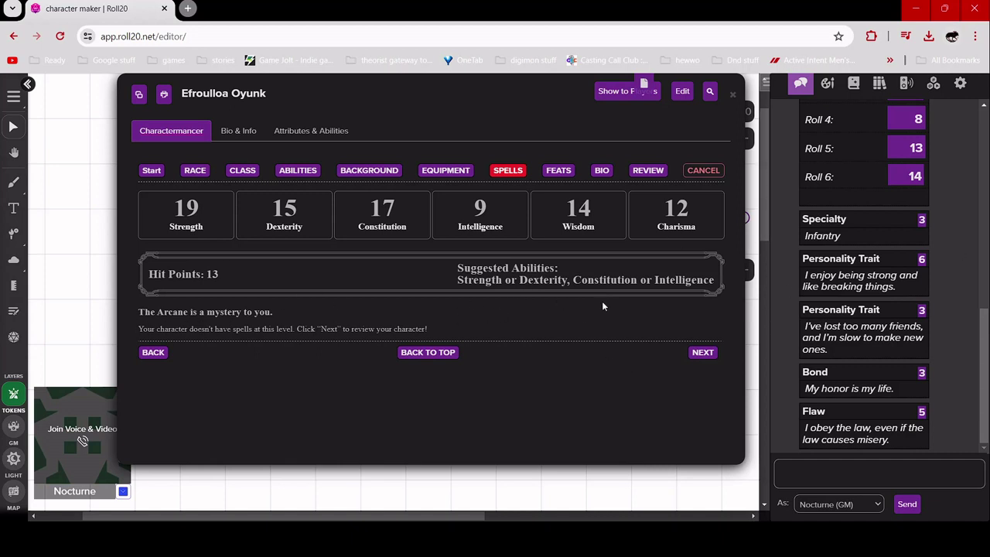
{"action": "left_click", "coordinate": [704, 352]}
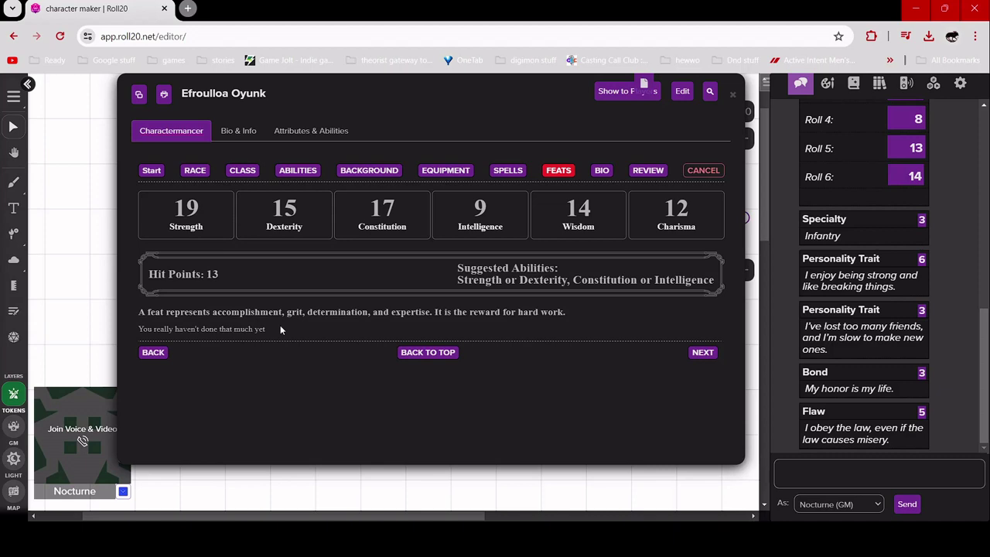
{"action": "left_click", "coordinate": [707, 353]}
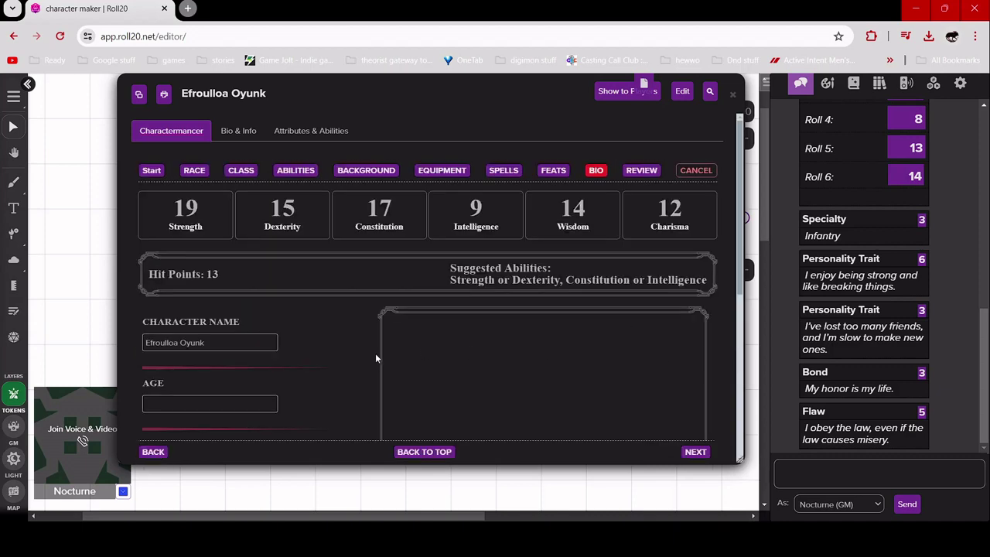
Replace the existing character name in the bio with a new first name
{"action": "scroll", "coordinate": [364, 348], "scroll_direction": "down", "scroll_amount": 2}
{"action": "scroll", "coordinate": [356, 343], "scroll_direction": "up", "scroll_amount": 1}
{"action": "scroll", "coordinate": [236, 302], "scroll_direction": "down", "scroll_amount": 1}
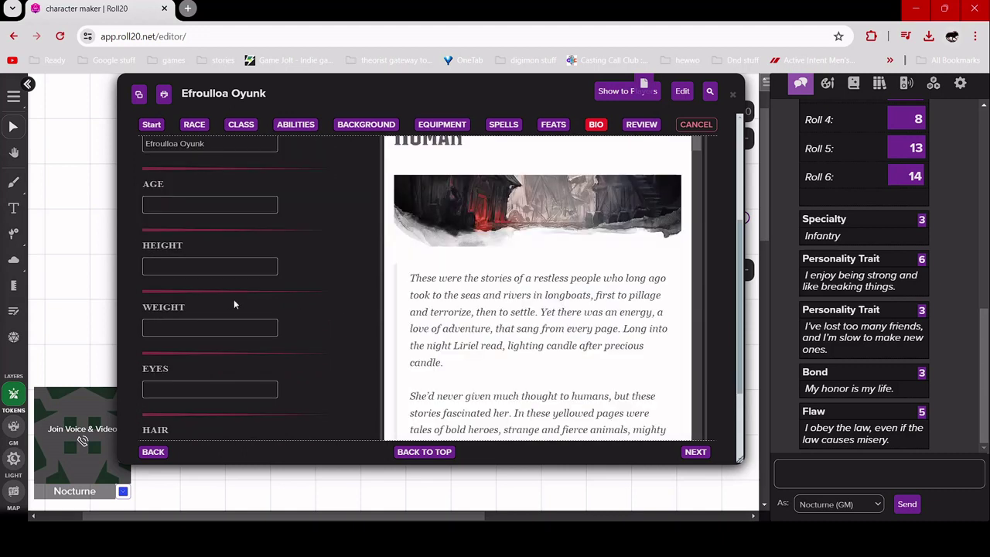
{"action": "scroll", "coordinate": [303, 280], "scroll_direction": "up", "scroll_amount": 1}
{"action": "left_click_drag", "start_coordinate": [263, 229], "coordinate": [57, 225]}
{"action": "type", "text": "Dave"}
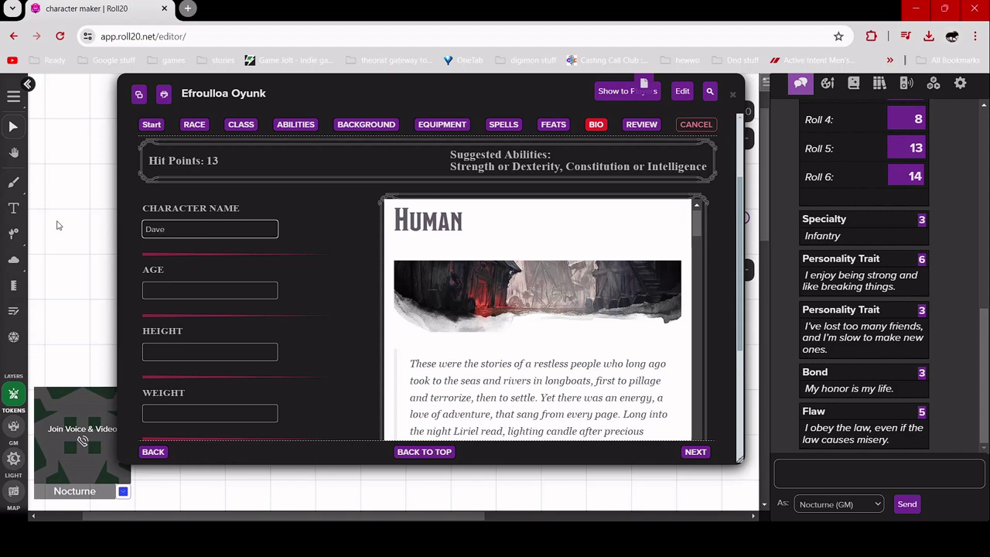
Fill in the character's bio with age 21, height 5'11 and weight 150
{"action": "left_click", "coordinate": [183, 290]}
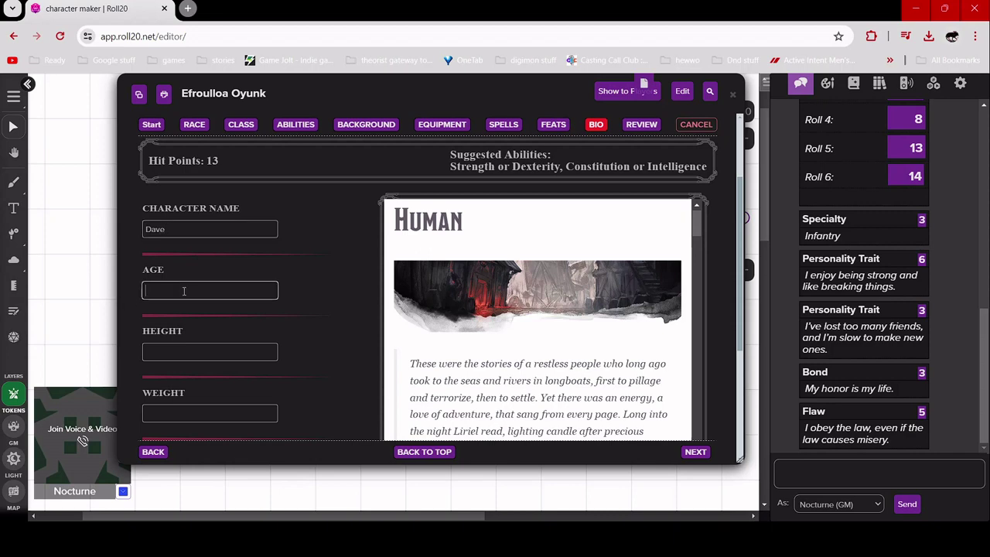
{"action": "type", "text": "21"}
{"action": "left_click", "coordinate": [219, 360]}
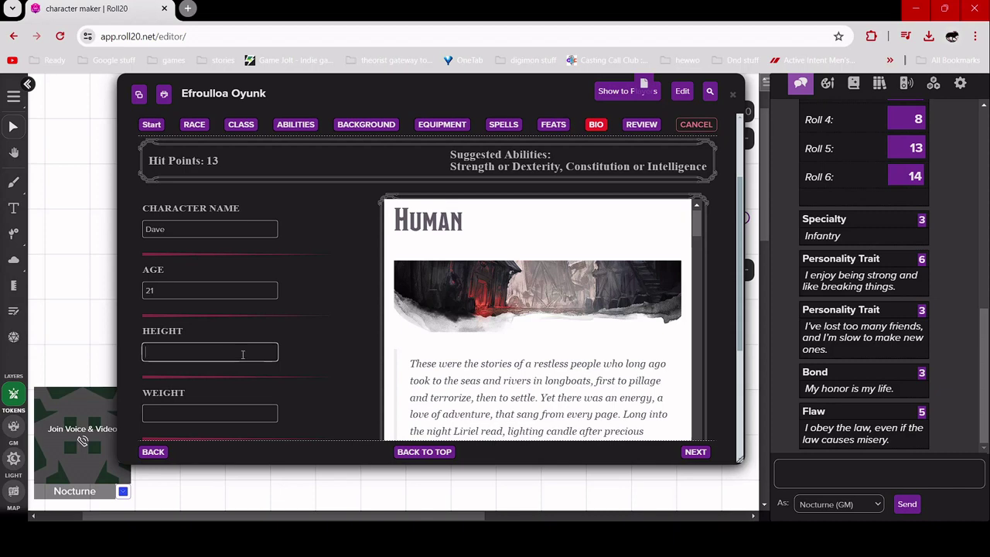
{"action": "type", "text": "5'11"}
{"action": "scroll", "coordinate": [309, 360], "scroll_direction": "down", "scroll_amount": 1}
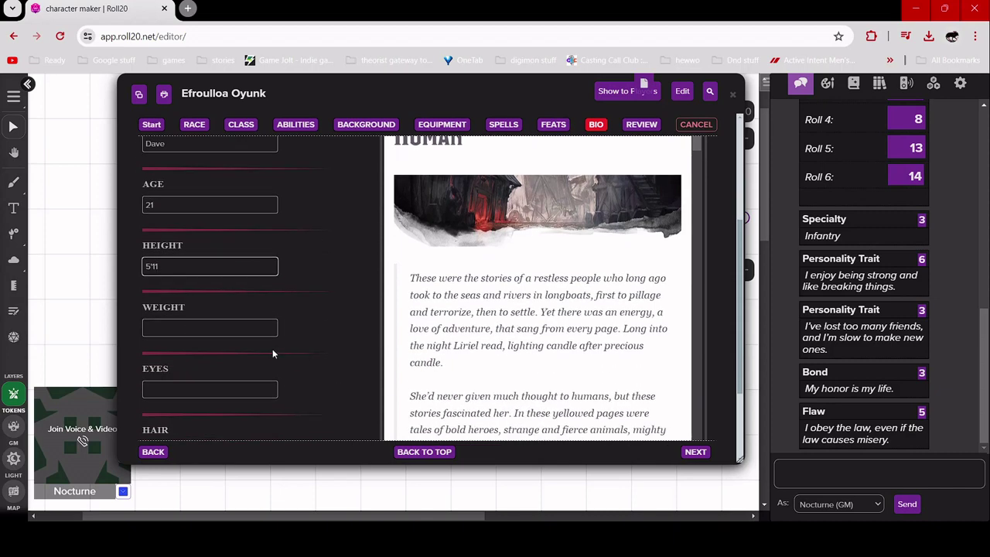
{"action": "left_click", "coordinate": [234, 327]}
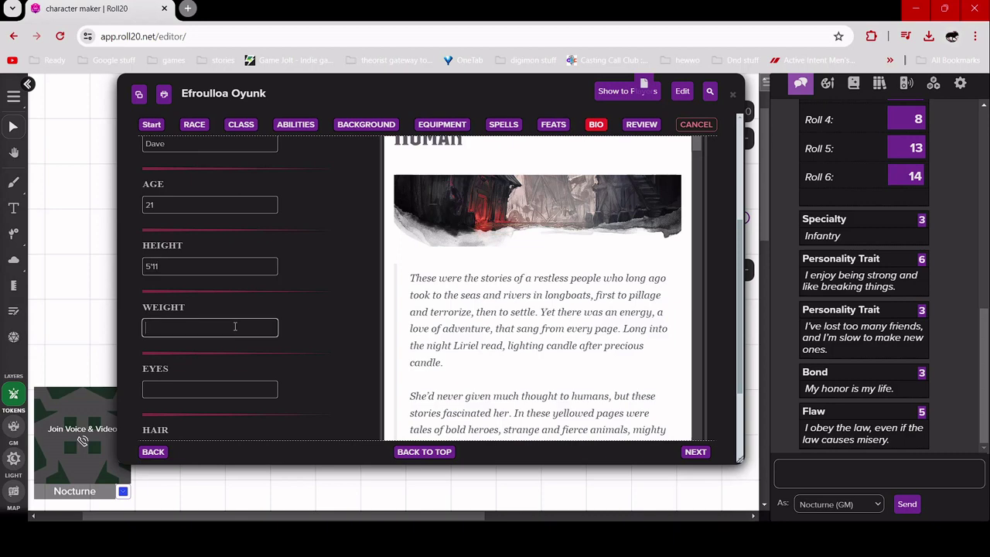
{"action": "type", "text": "130"}
{"action": "key", "text": "BackSpace"}
{"action": "type", "text": "50"}
Set the character's eyes and hair to brown and skin to pale, and continue to the review stage
{"action": "scroll", "coordinate": [236, 341], "scroll_direction": "down", "scroll_amount": 1}
{"action": "left_click", "coordinate": [238, 352]}
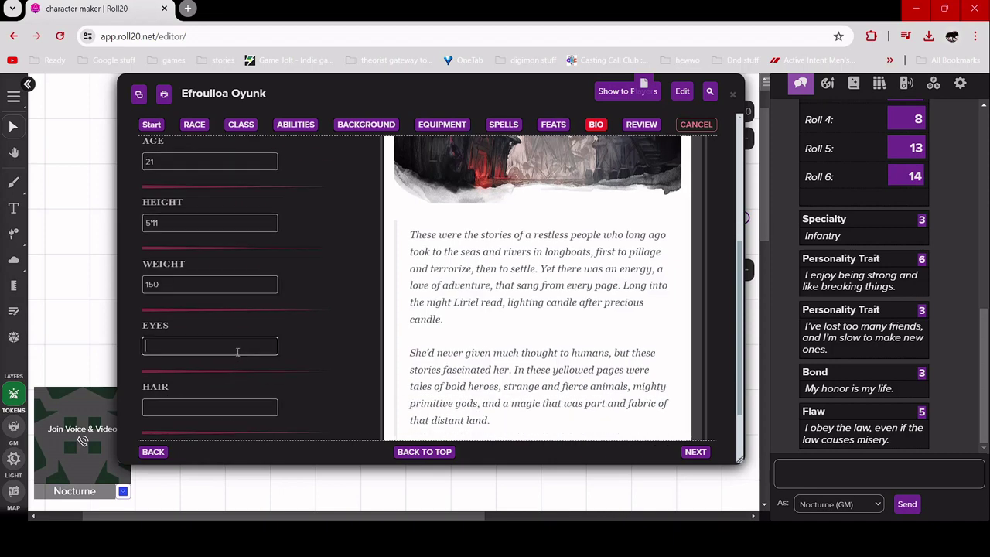
{"action": "type", "text": "brown"}
{"action": "scroll", "coordinate": [237, 352], "scroll_direction": "down", "scroll_amount": 2}
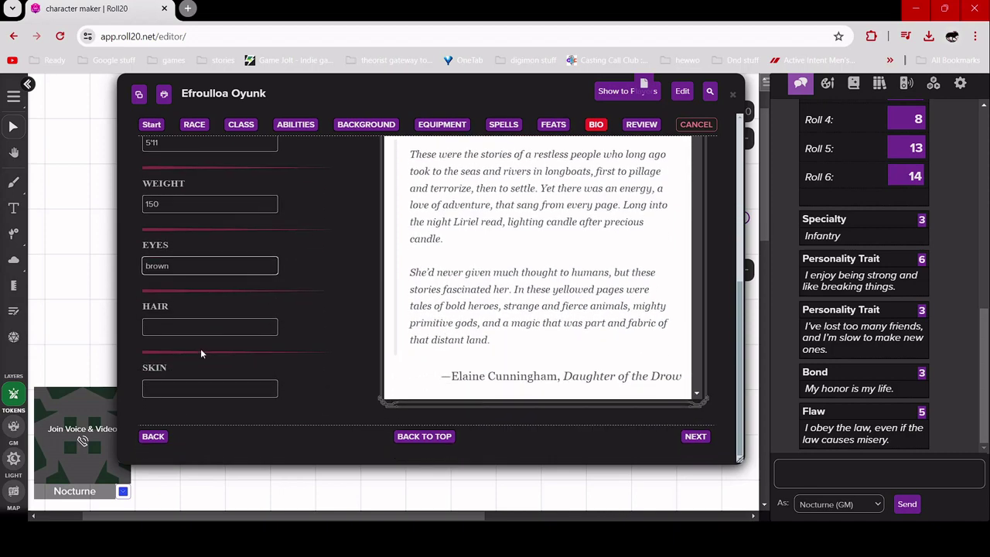
{"action": "left_click", "coordinate": [198, 326]}
{"action": "key", "text": "BackSpace"}
{"action": "type", "text": "rown"}
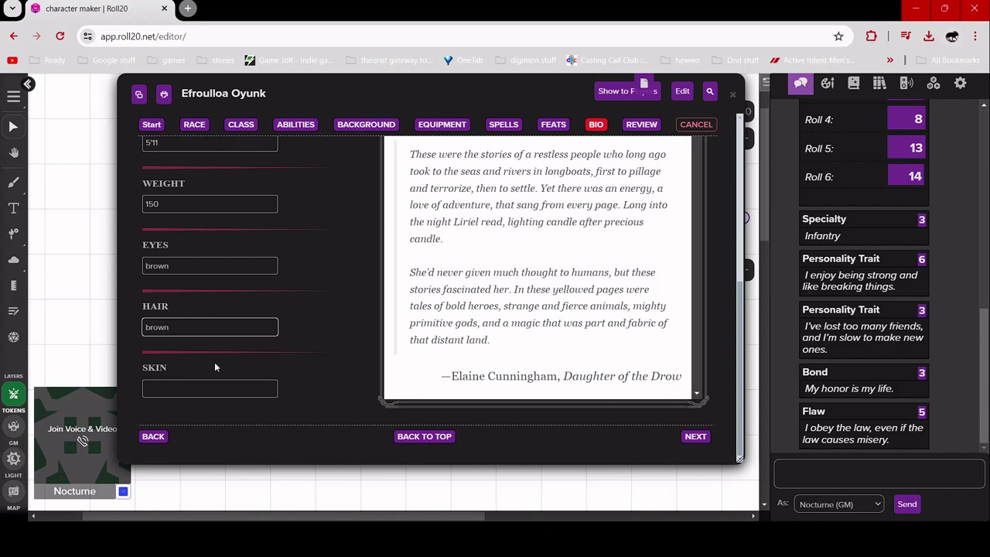
{"action": "left_click", "coordinate": [221, 389]}
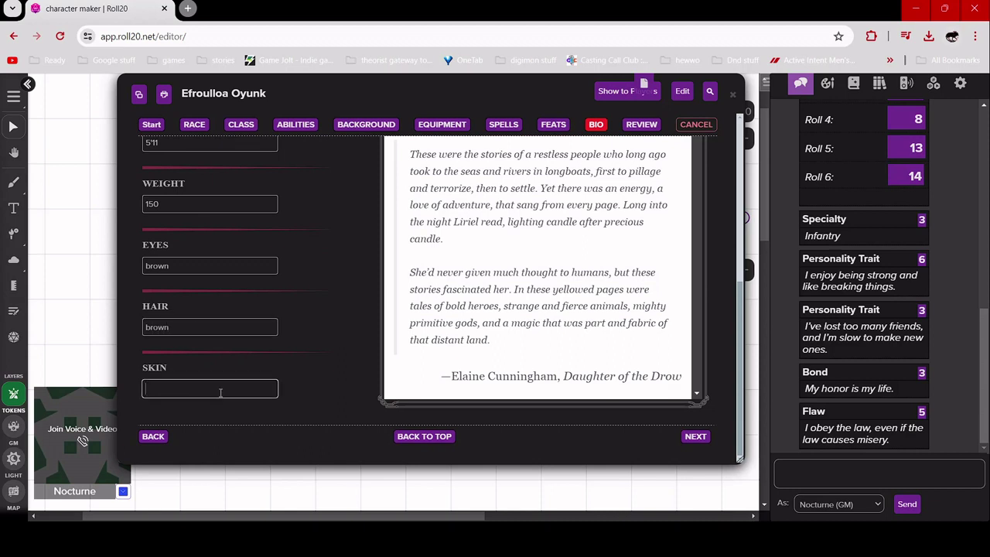
{"action": "type", "text": "pale"}
{"action": "left_click", "coordinate": [695, 437]}
Examine the race, class, background, equipment and spells entries in the summary of choices
{"action": "scroll", "coordinate": [578, 381], "scroll_direction": "down", "scroll_amount": 3}
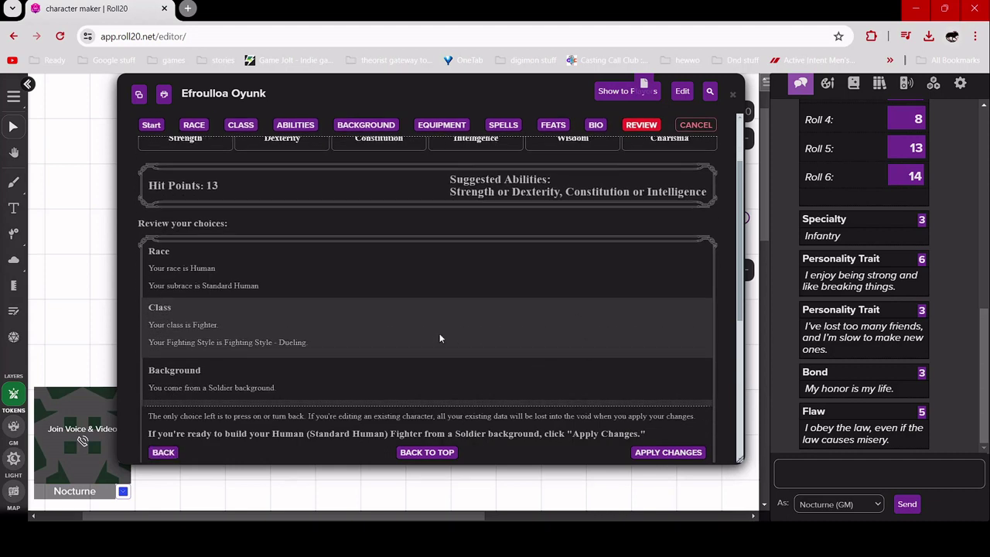
{"action": "scroll", "coordinate": [433, 332], "scroll_direction": "down", "scroll_amount": 1}
{"action": "scroll", "coordinate": [434, 332], "scroll_direction": "up", "scroll_amount": 1}
{"action": "left_click_drag", "start_coordinate": [153, 271], "coordinate": [239, 272]}
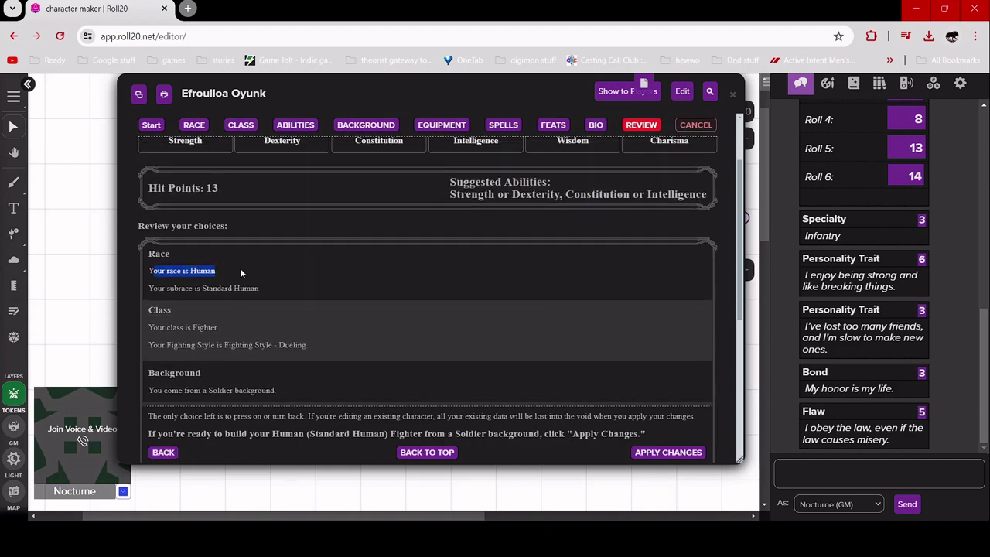
{"action": "left_click_drag", "start_coordinate": [174, 287], "coordinate": [235, 288]}
{"action": "left_click_drag", "start_coordinate": [145, 328], "coordinate": [331, 357]}
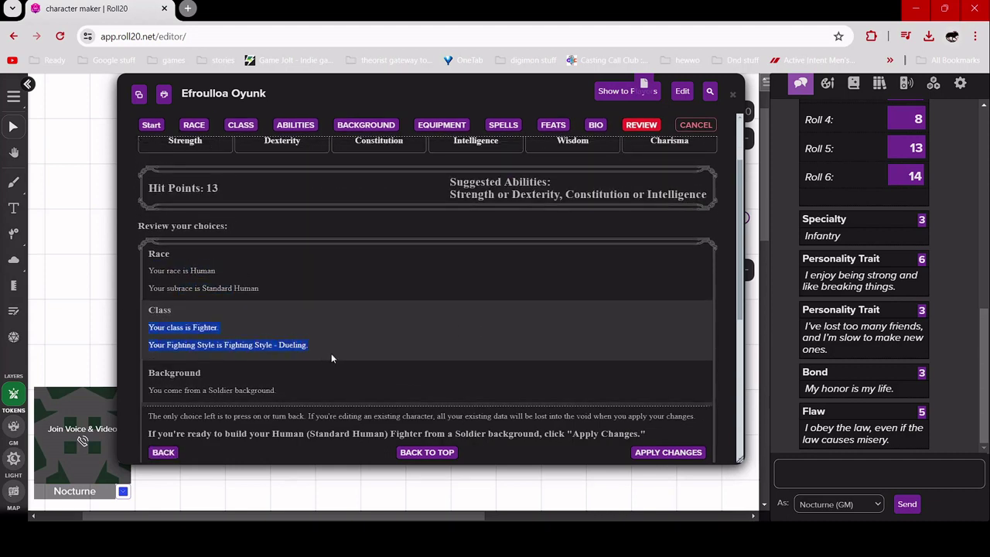
{"action": "scroll", "coordinate": [329, 353], "scroll_direction": "down", "scroll_amount": 1}
{"action": "left_click_drag", "start_coordinate": [124, 349], "coordinate": [286, 350]}
{"action": "scroll", "coordinate": [296, 348], "scroll_direction": "down", "scroll_amount": 2}
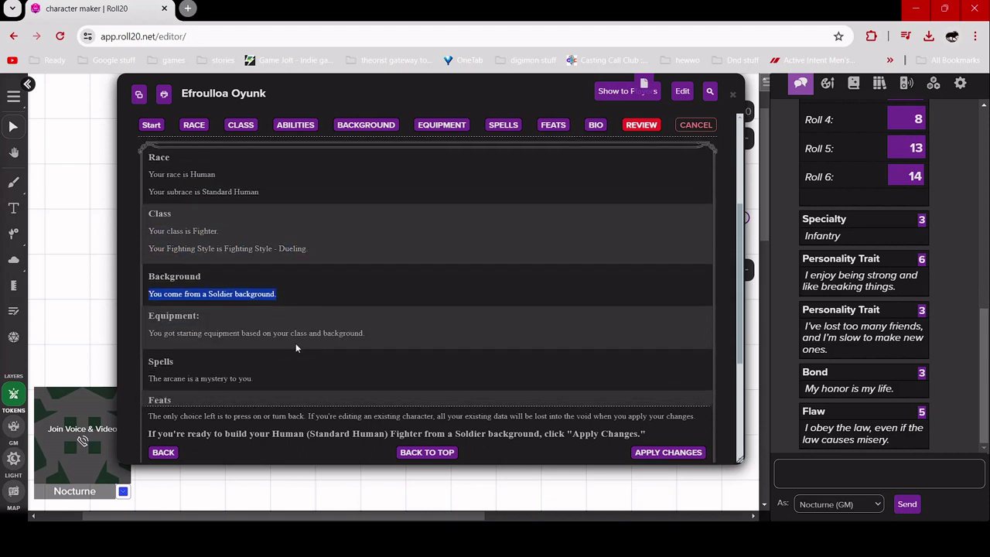
{"action": "scroll", "coordinate": [295, 349], "scroll_direction": "down", "scroll_amount": 1}
{"action": "left_click_drag", "start_coordinate": [153, 300], "coordinate": [443, 320]}
{"action": "left_click_drag", "start_coordinate": [163, 346], "coordinate": [254, 347]}
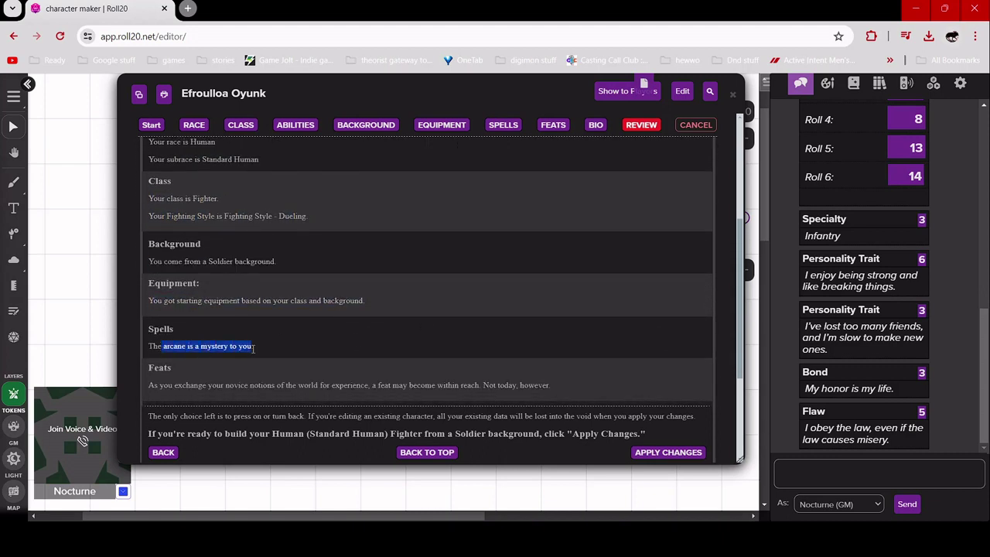
Check the feats and bio entries of the summary and apply the changes to build the character
{"action": "scroll", "coordinate": [255, 346], "scroll_direction": "down", "scroll_amount": 3}
{"action": "left_click_drag", "start_coordinate": [147, 308], "coordinate": [377, 350]}
{"action": "left_click", "coordinate": [375, 348]}
{"action": "scroll", "coordinate": [248, 326], "scroll_direction": "down", "scroll_amount": 1}
{"action": "scroll", "coordinate": [247, 325], "scroll_direction": "down", "scroll_amount": 1}
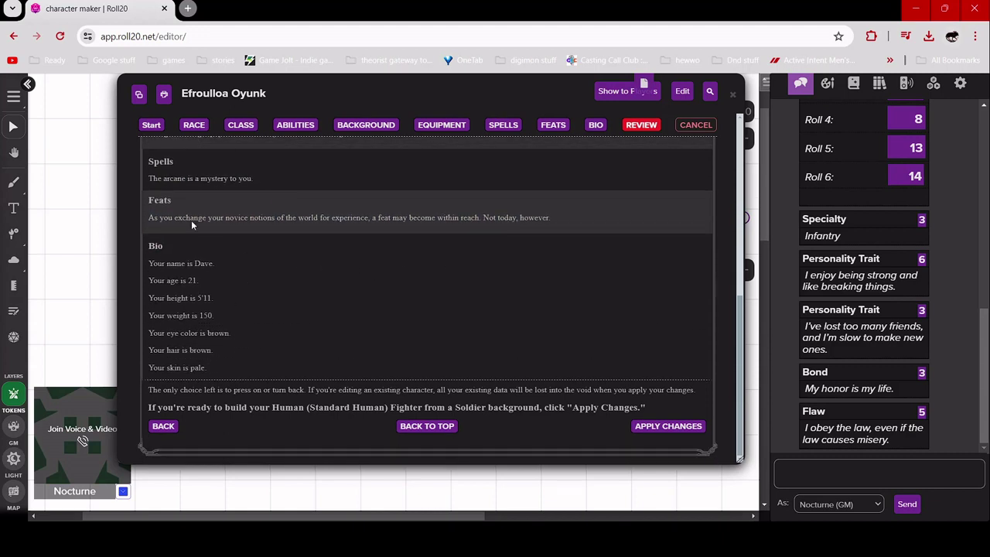
{"action": "left_click_drag", "start_coordinate": [148, 262], "coordinate": [258, 373]}
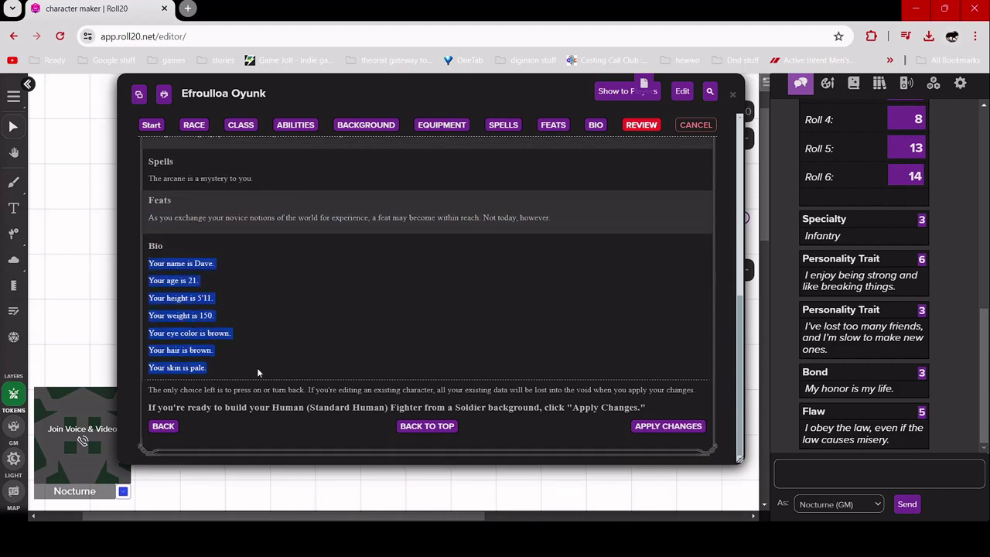
{"action": "left_click", "coordinate": [569, 360]}
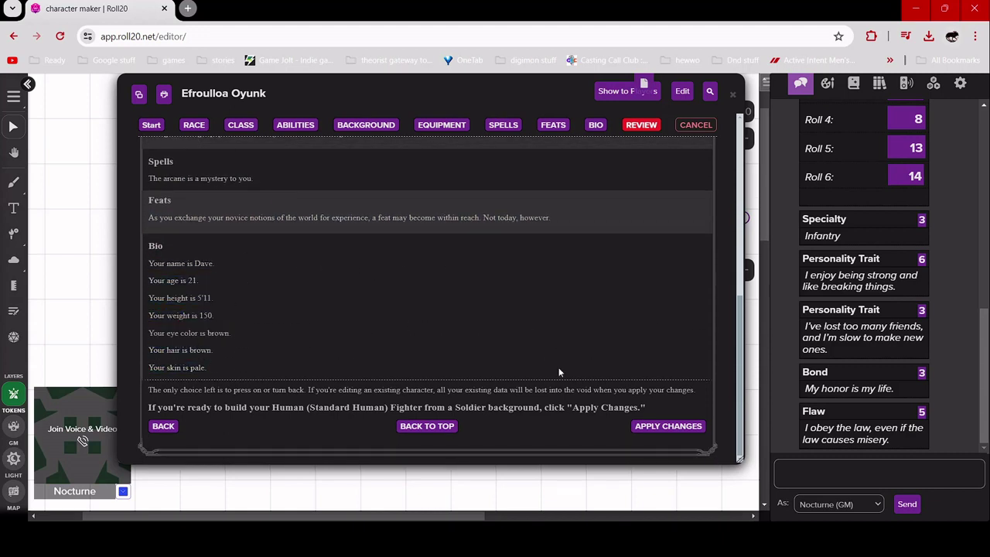
{"action": "left_click", "coordinate": [668, 426]}
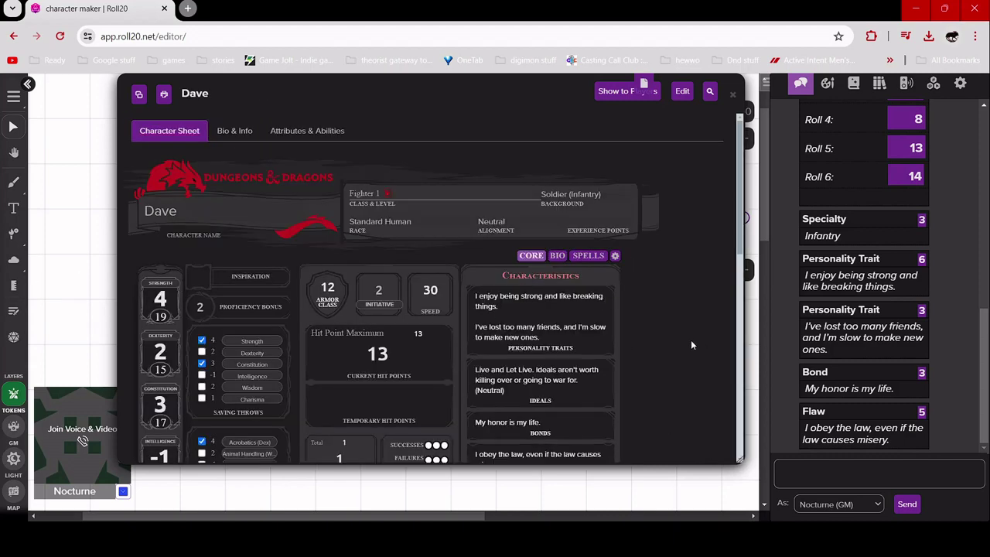
Examine the finished character sheet's skills, attacks, equipment and features, including the Second Wind description
{"action": "scroll", "coordinate": [689, 338], "scroll_direction": "down", "scroll_amount": 2}
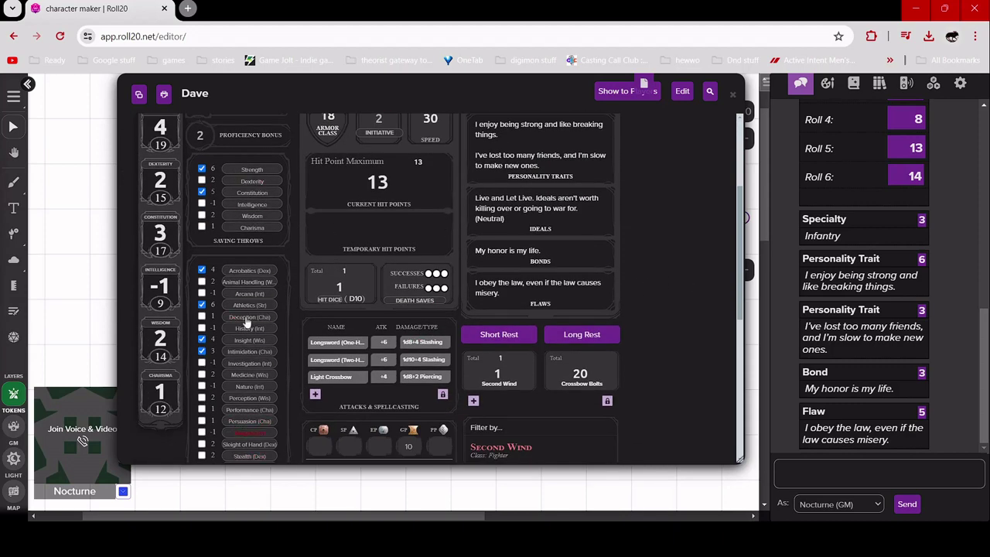
{"action": "scroll", "coordinate": [519, 199], "scroll_direction": "down", "scroll_amount": 2}
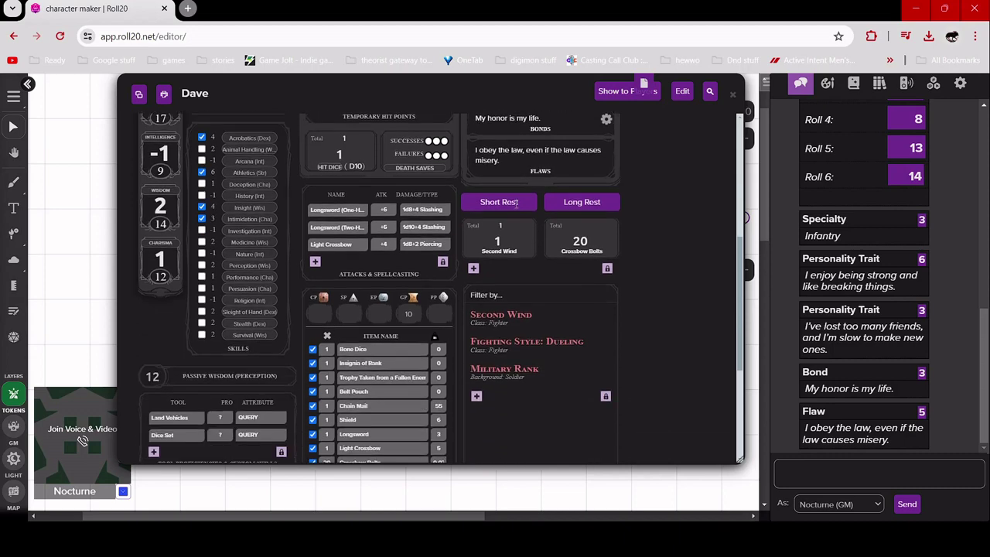
{"action": "scroll", "coordinate": [572, 325], "scroll_direction": "down", "scroll_amount": 1}
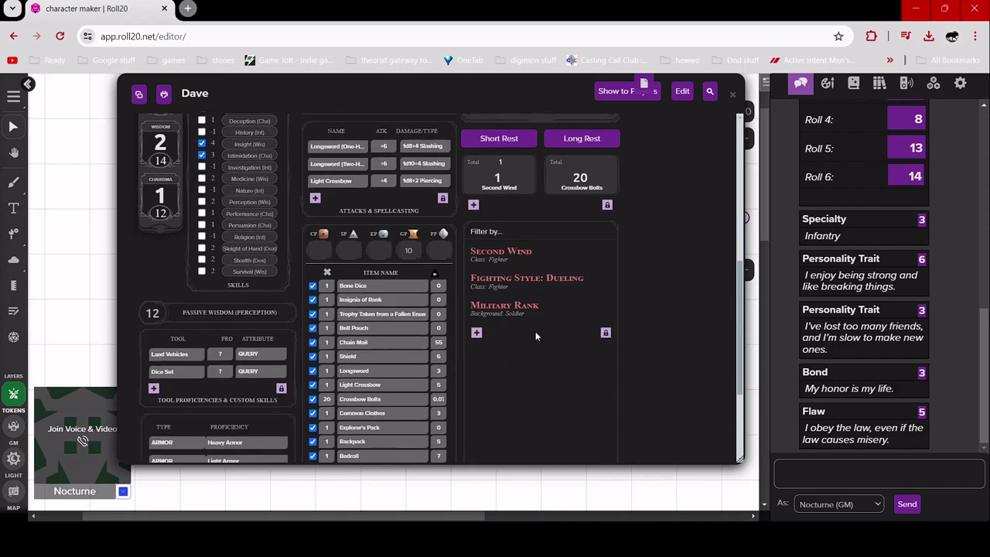
{"action": "scroll", "coordinate": [535, 331], "scroll_direction": "down", "scroll_amount": 3}
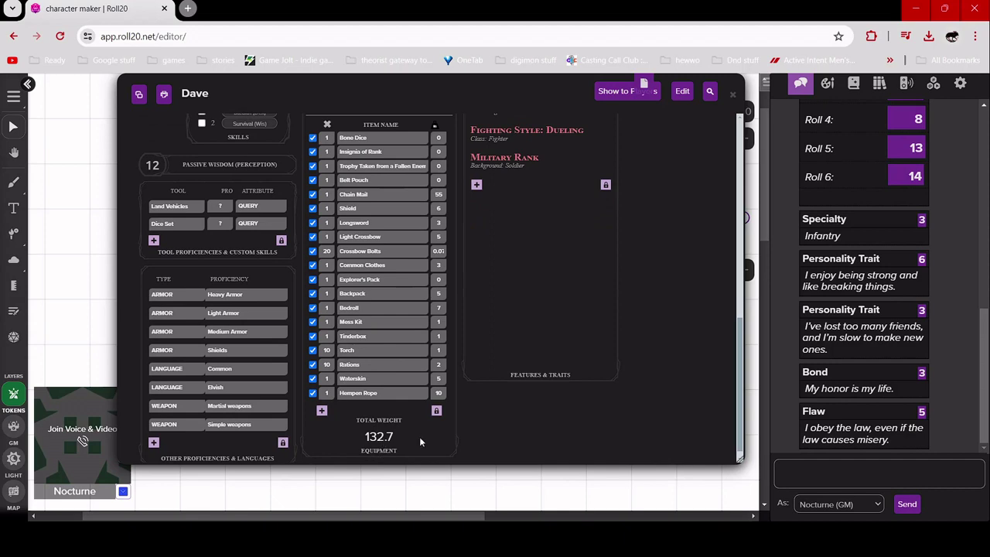
{"action": "scroll", "coordinate": [466, 440], "scroll_direction": "up", "scroll_amount": 5}
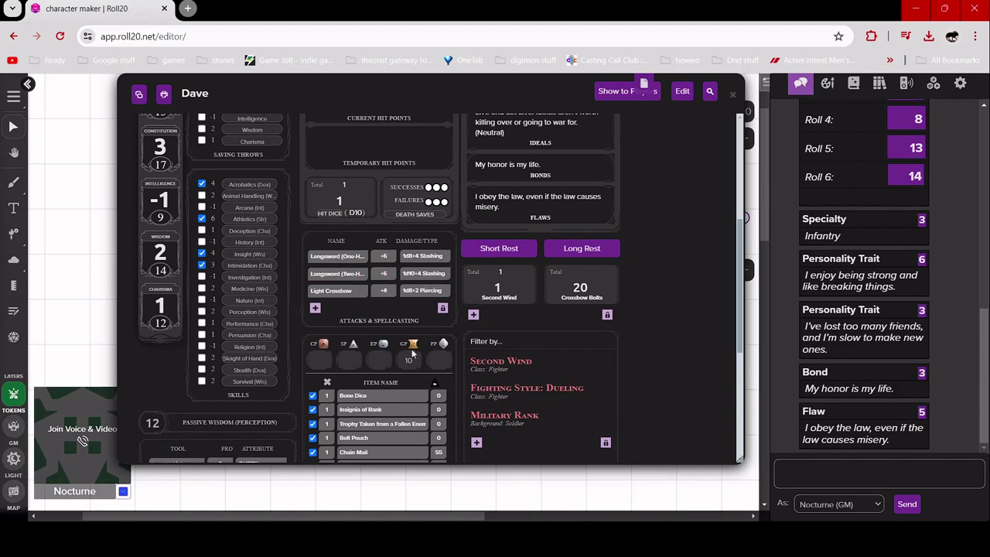
{"action": "left_click", "coordinate": [507, 361]}
{"action": "scroll", "coordinate": [585, 310], "scroll_direction": "down", "scroll_amount": 2}
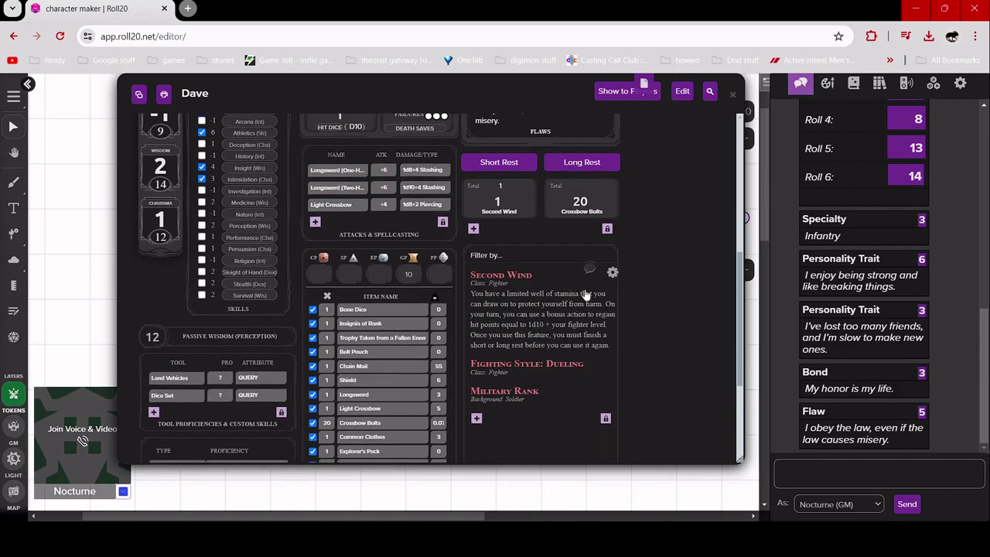
{"action": "left_click", "coordinate": [544, 277]}
{"action": "scroll", "coordinate": [657, 299], "scroll_direction": "up", "scroll_amount": 4}
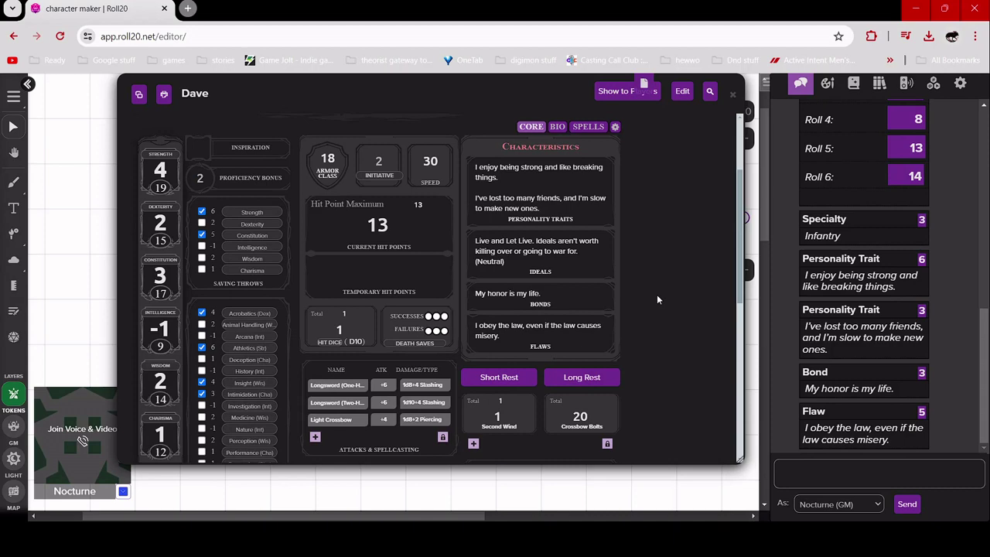
{"action": "scroll", "coordinate": [657, 299], "scroll_direction": "up", "scroll_amount": 3}
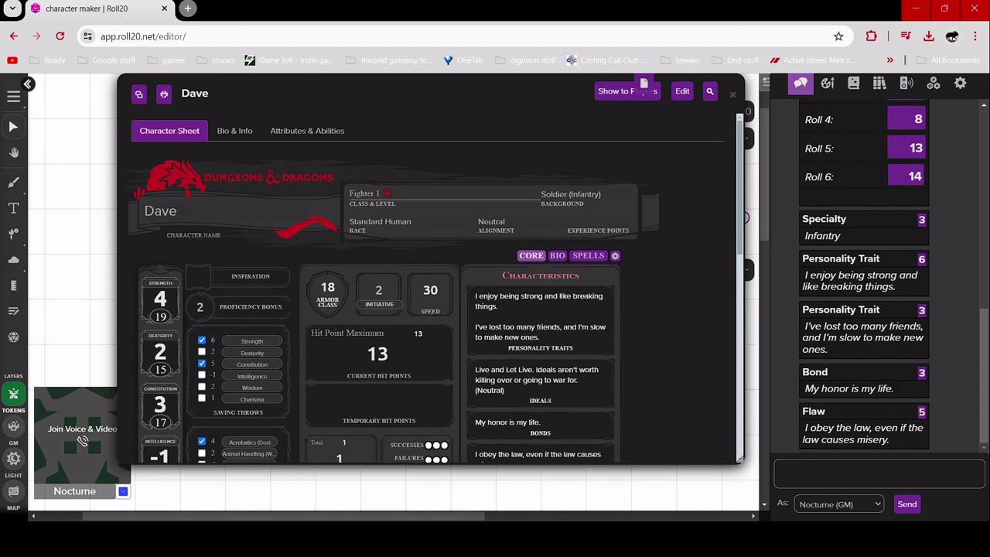